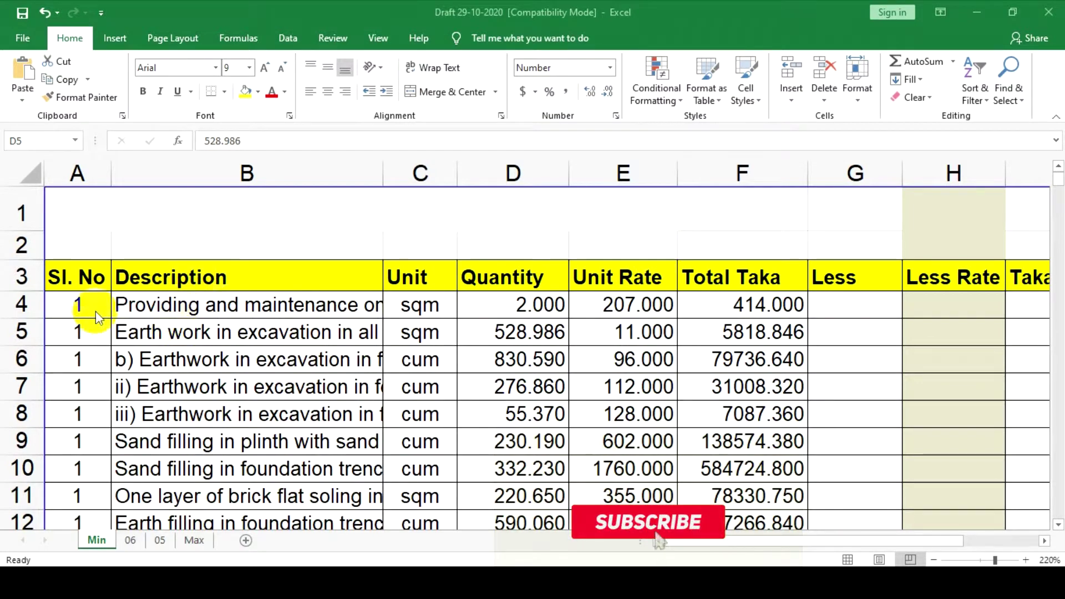
Try selecting the item rows and the G4:I10 block under Less, Less Rate and Taka
{"action": "left_click_drag", "start_coordinate": [72, 301], "coordinate": [821, 413]}
{"action": "left_click", "coordinate": [684, 362]}
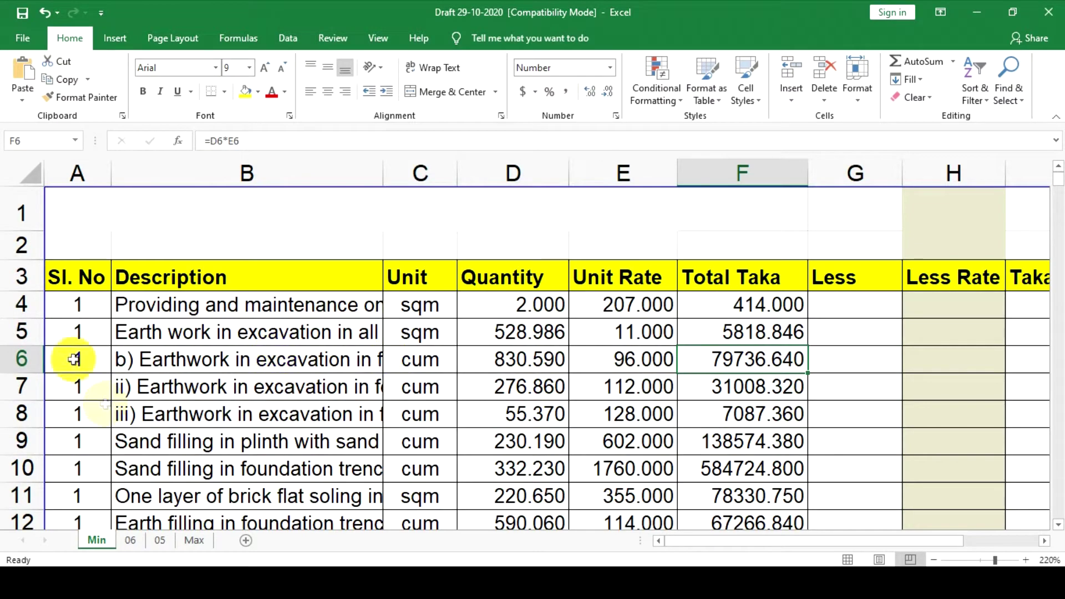
{"action": "left_click_drag", "start_coordinate": [84, 304], "coordinate": [393, 307]}
{"action": "left_click_drag", "start_coordinate": [638, 322], "coordinate": [760, 513]}
{"action": "left_click", "coordinate": [821, 358]}
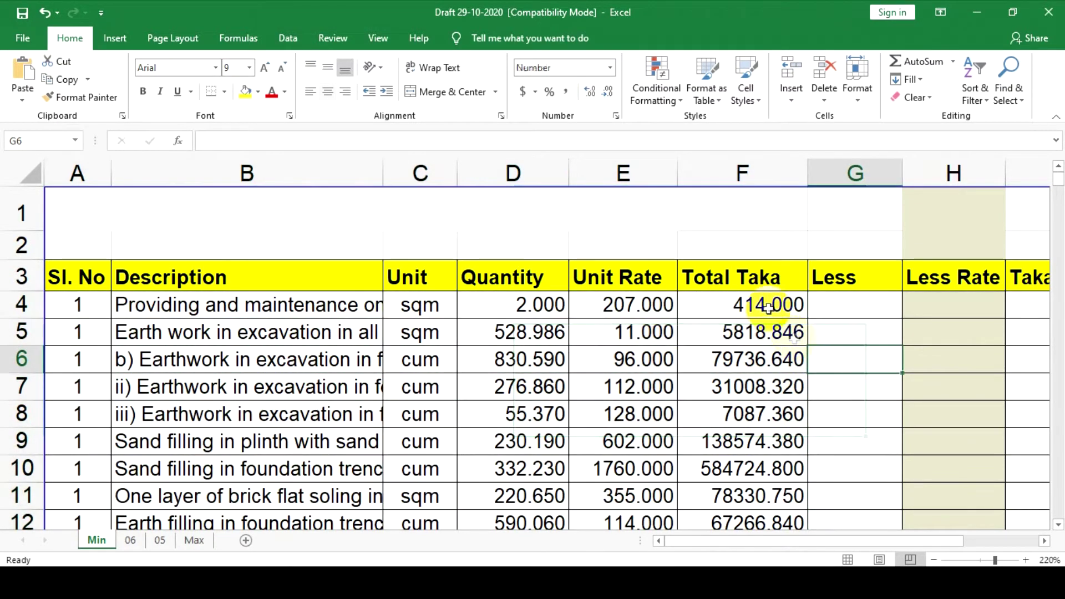
{"action": "left_click_drag", "start_coordinate": [66, 300], "coordinate": [754, 502]}
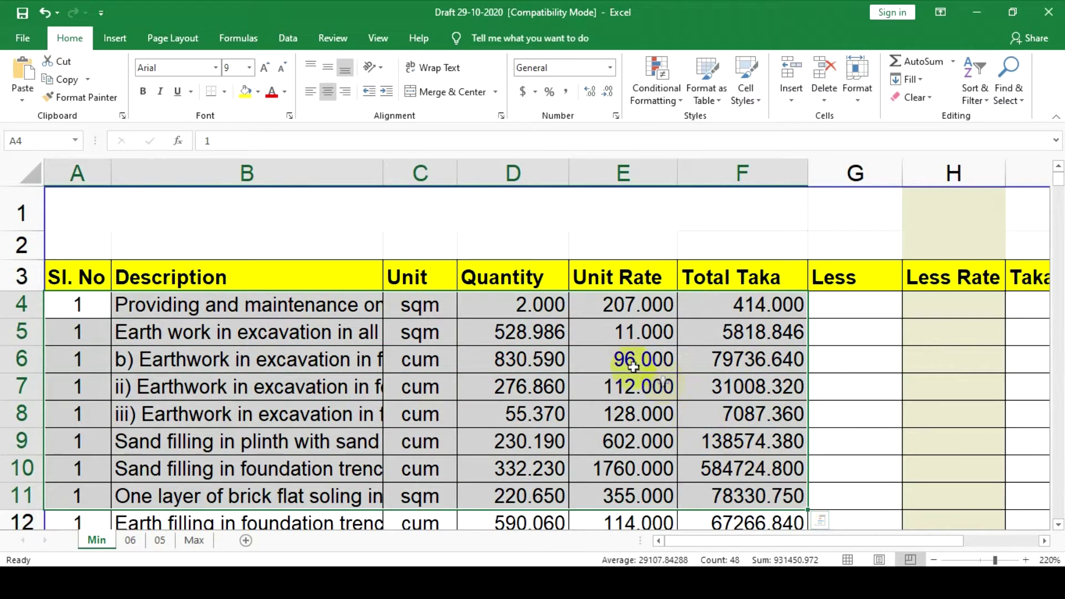
{"action": "left_click", "coordinate": [633, 366]}
{"action": "left_click_drag", "start_coordinate": [840, 300], "coordinate": [695, 330]}
{"action": "left_click_drag", "start_coordinate": [514, 301], "coordinate": [743, 483]}
{"action": "left_click", "coordinate": [517, 305]}
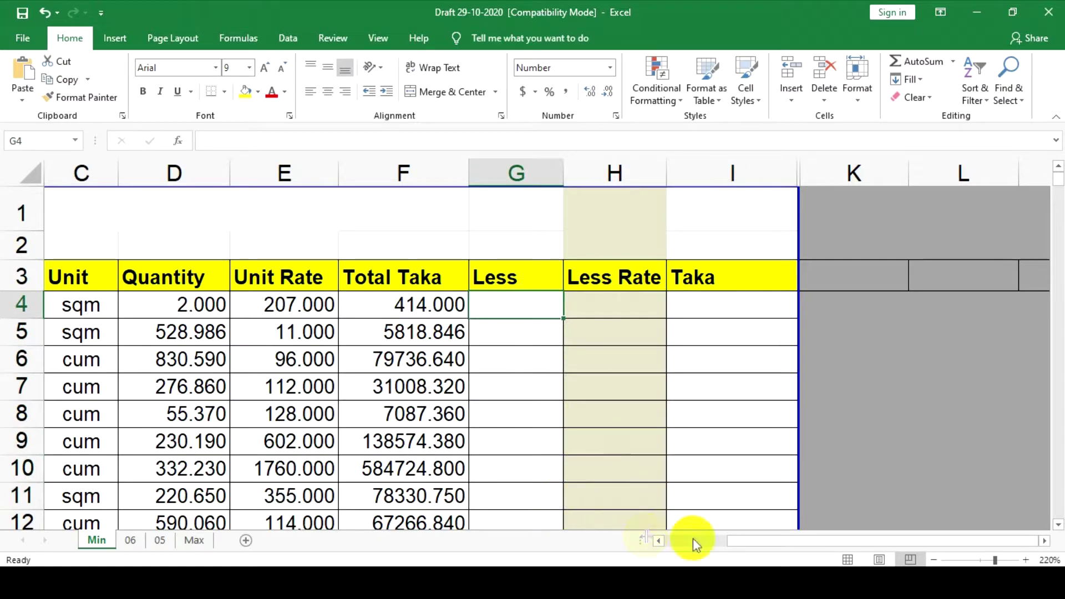
{"action": "left_click", "coordinate": [659, 541]}
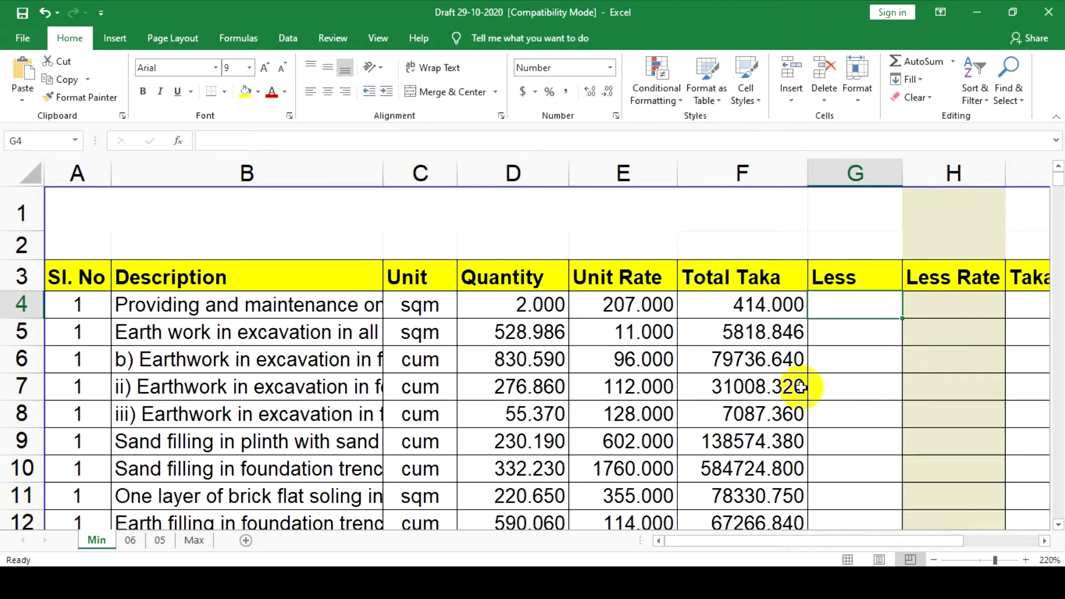
{"action": "left_click_drag", "start_coordinate": [875, 302], "coordinate": [1010, 364]}
{"action": "left_click", "coordinate": [1018, 380]}
Select G4 down to the last row of column I and open its right-click menu
{"action": "left_click", "coordinate": [843, 298]}
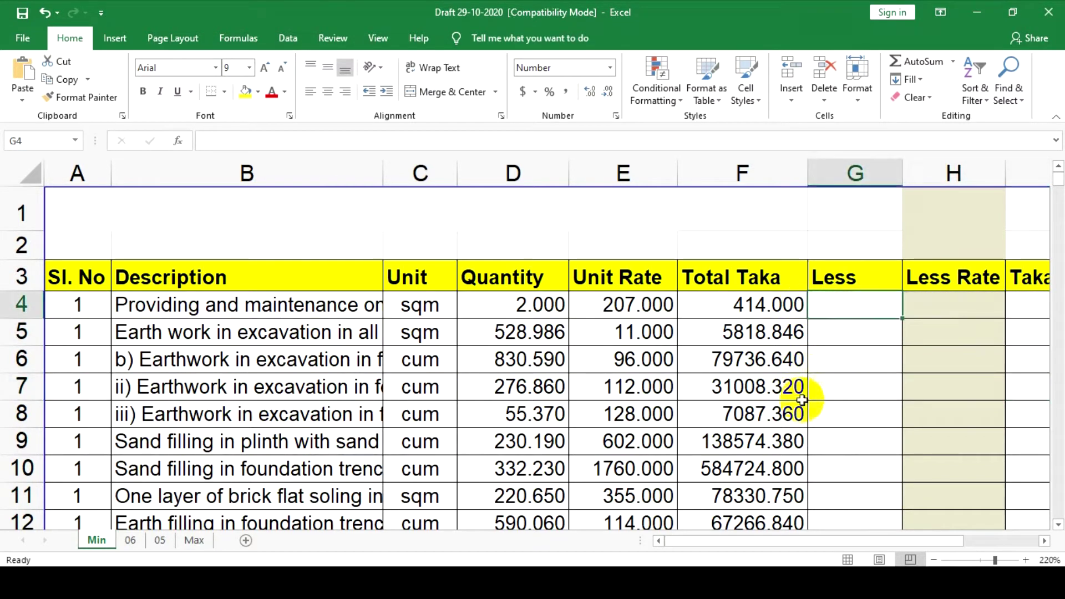
{"action": "left_click_drag", "start_coordinate": [83, 304], "coordinate": [715, 517]}
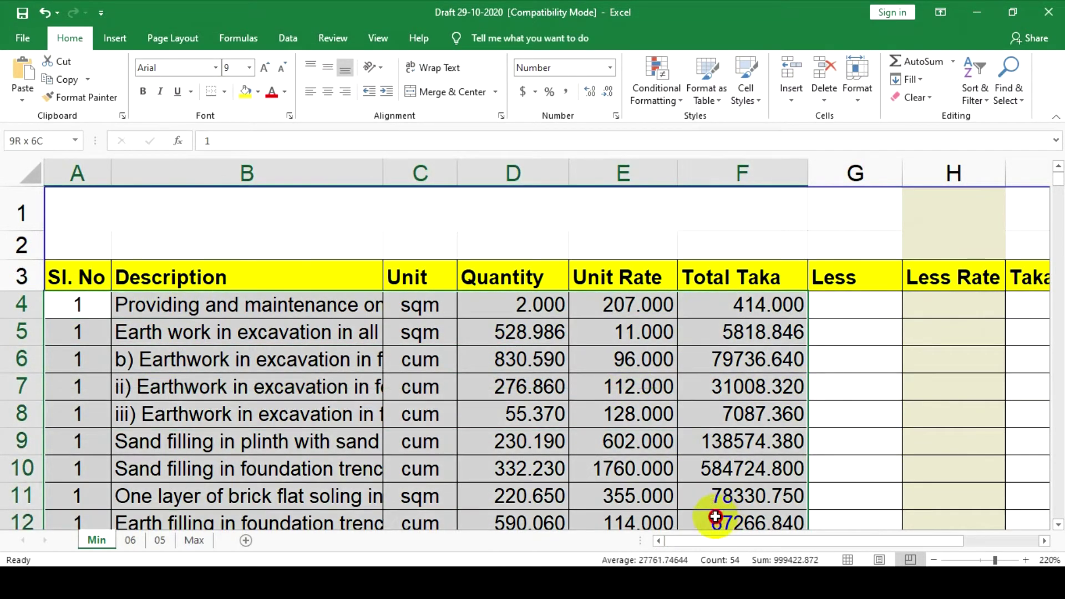
{"action": "left_click_drag", "start_coordinate": [861, 300], "coordinate": [748, 493]}
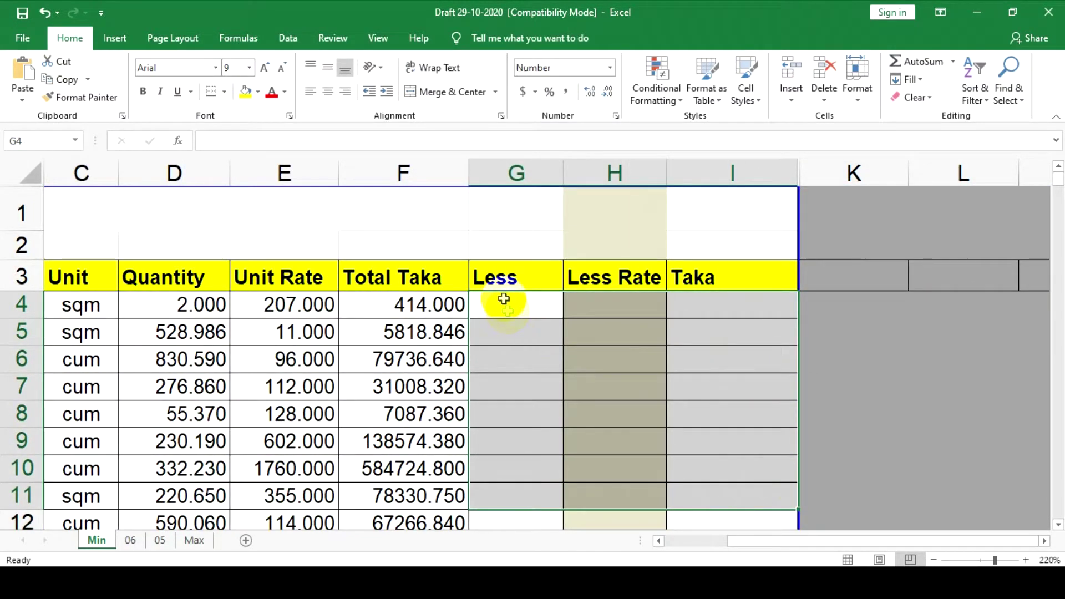
{"action": "left_click", "coordinate": [500, 302]}
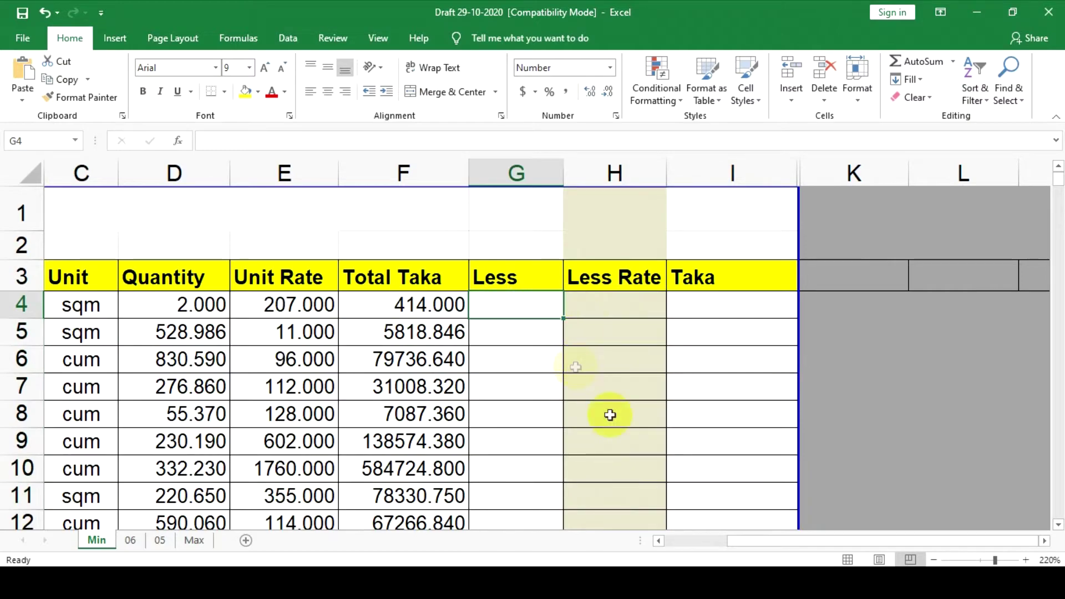
{"action": "left_click", "coordinate": [546, 361]}
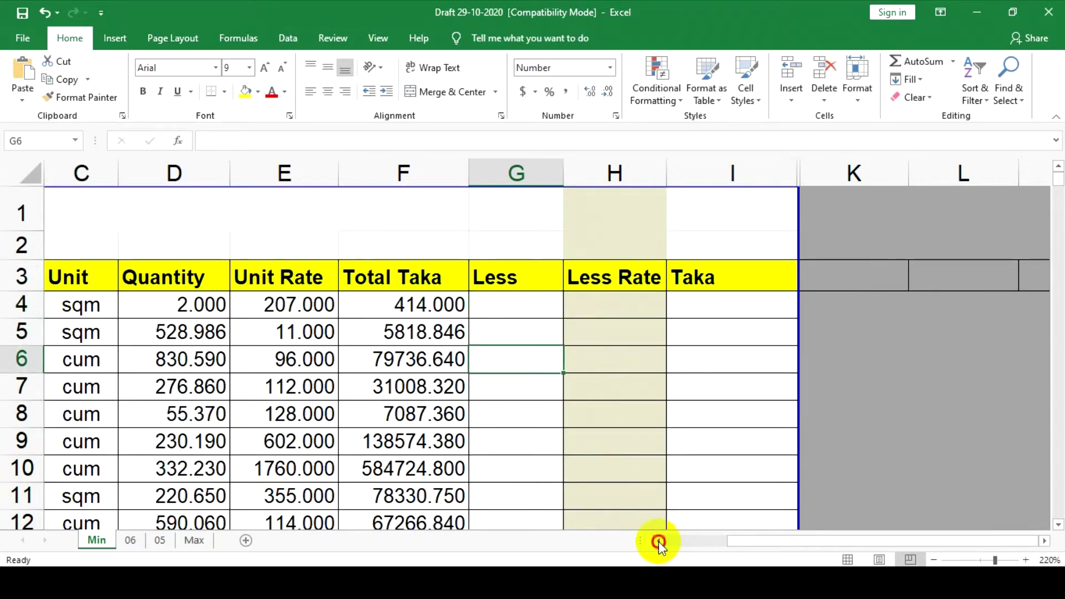
{"action": "left_click", "coordinate": [658, 541]}
{"action": "left_click", "coordinate": [658, 541]}
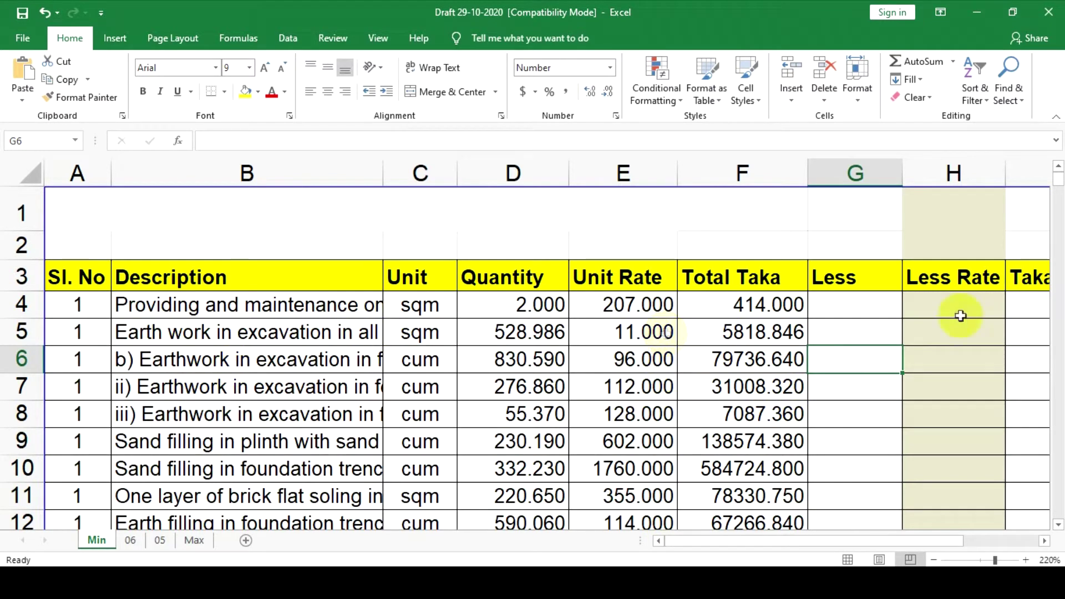
{"action": "left_click_drag", "start_coordinate": [837, 304], "coordinate": [784, 369]}
{"action": "left_click_drag", "start_coordinate": [681, 307], "coordinate": [652, 331]}
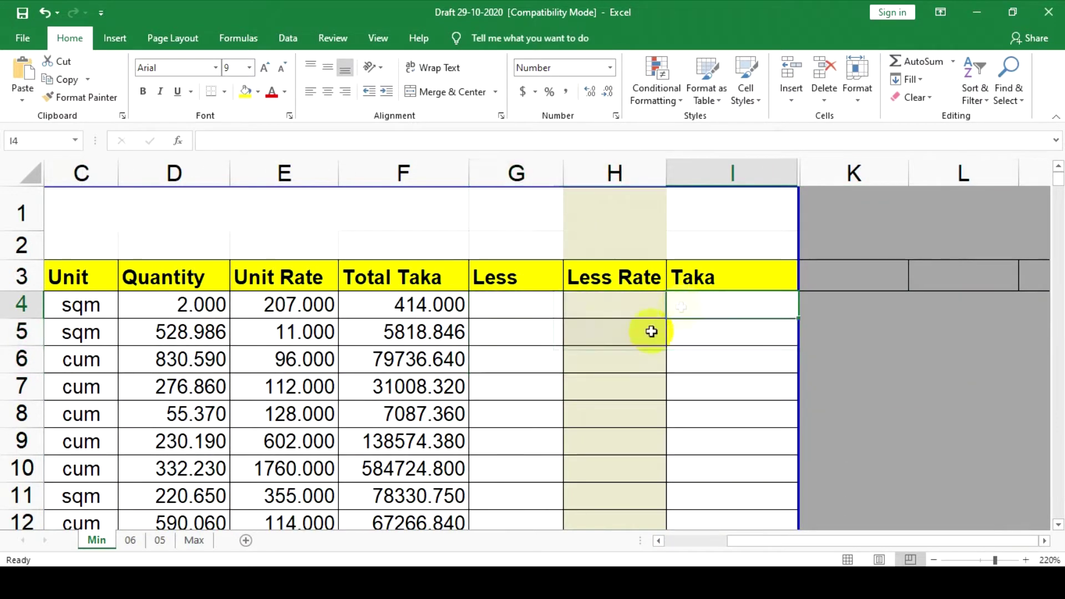
{"action": "left_click_drag", "start_coordinate": [502, 304], "coordinate": [643, 314]}
{"action": "left_click", "coordinate": [713, 397]}
{"action": "left_click_drag", "start_coordinate": [505, 314], "coordinate": [700, 516]}
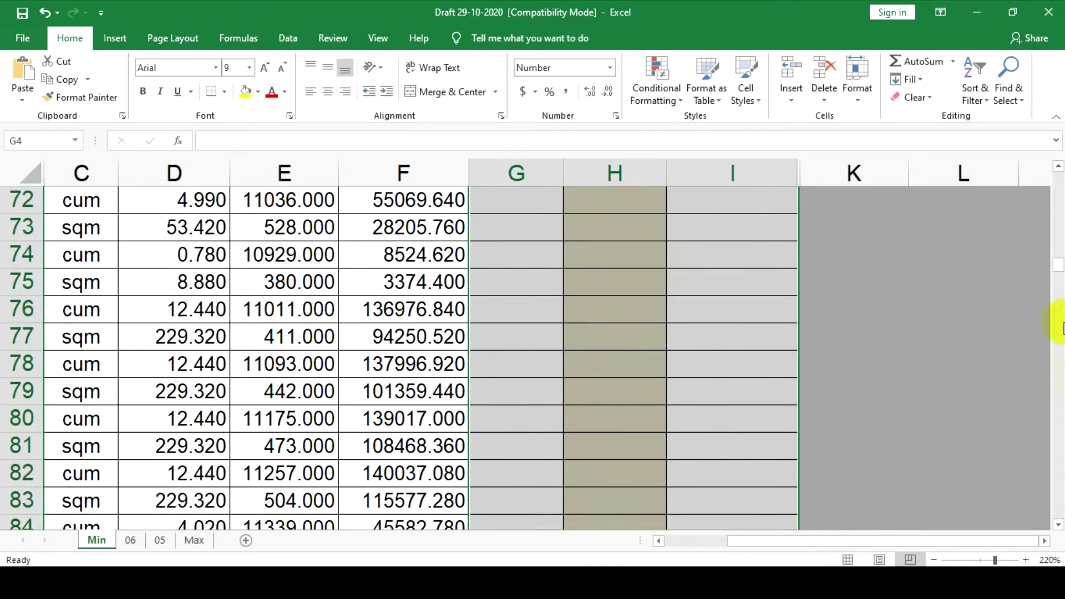
{"action": "left_click_drag", "start_coordinate": [1059, 272], "coordinate": [1001, 209]}
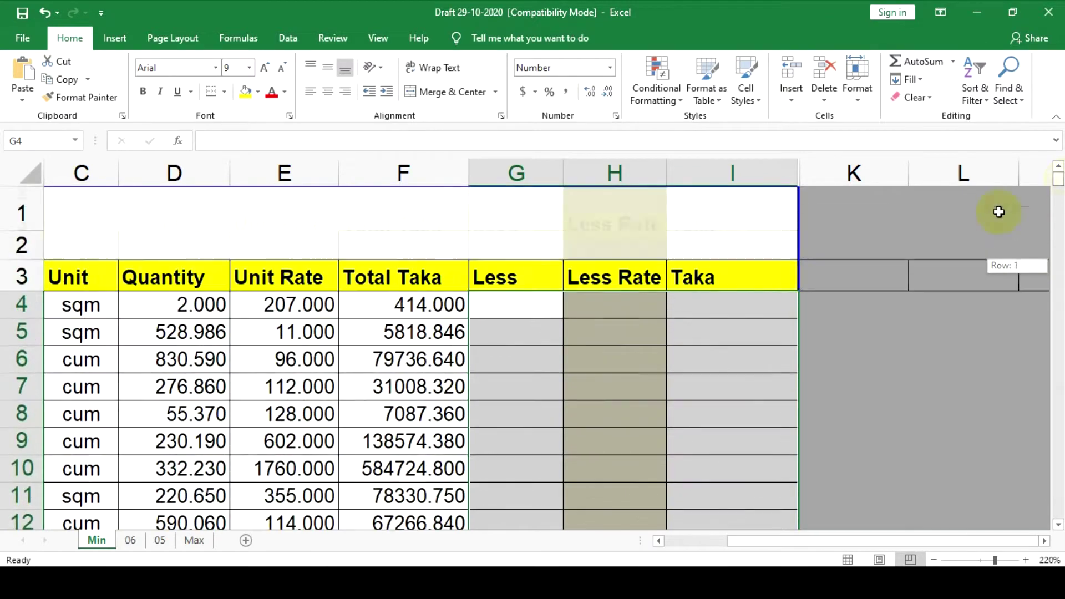
{"action": "right_click", "coordinate": [527, 331]}
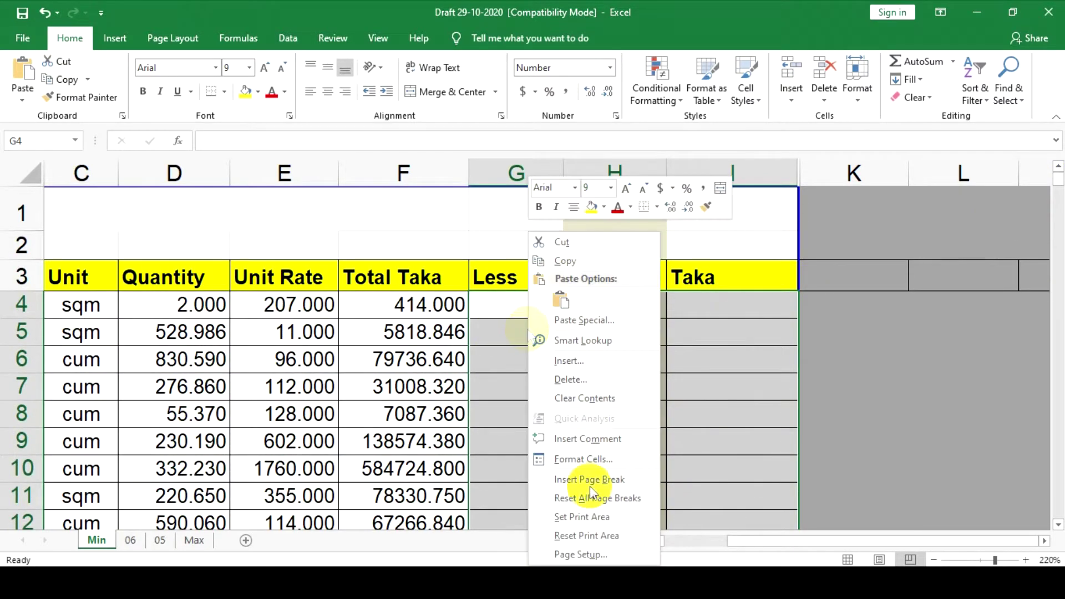
Turn off Locked on the Format Cells Protection tab for the selected Less–Taka range
{"action": "left_click", "coordinate": [577, 460]}
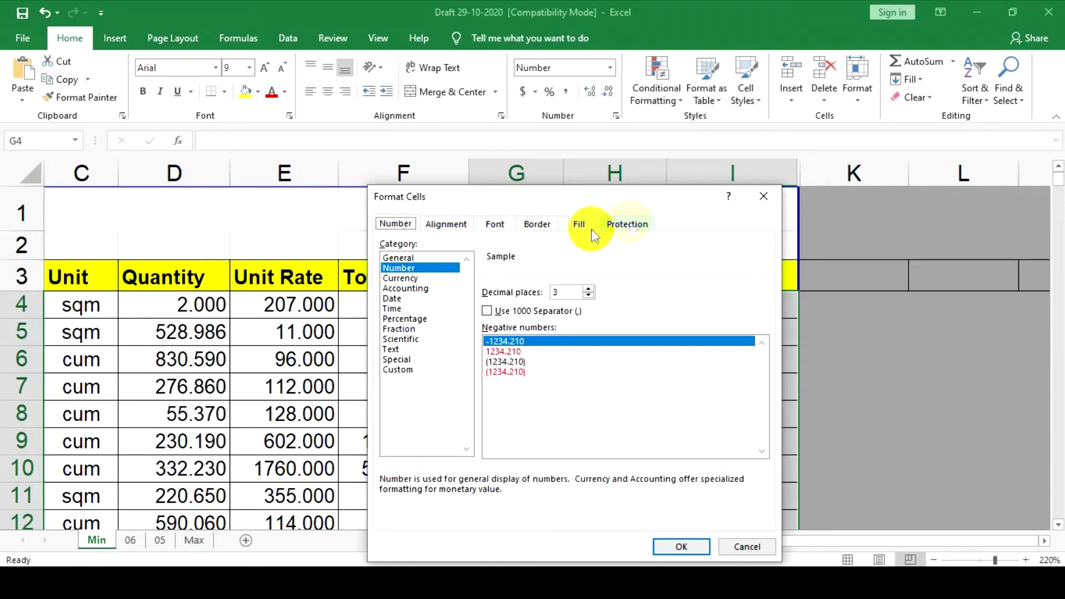
{"action": "left_click", "coordinate": [625, 225]}
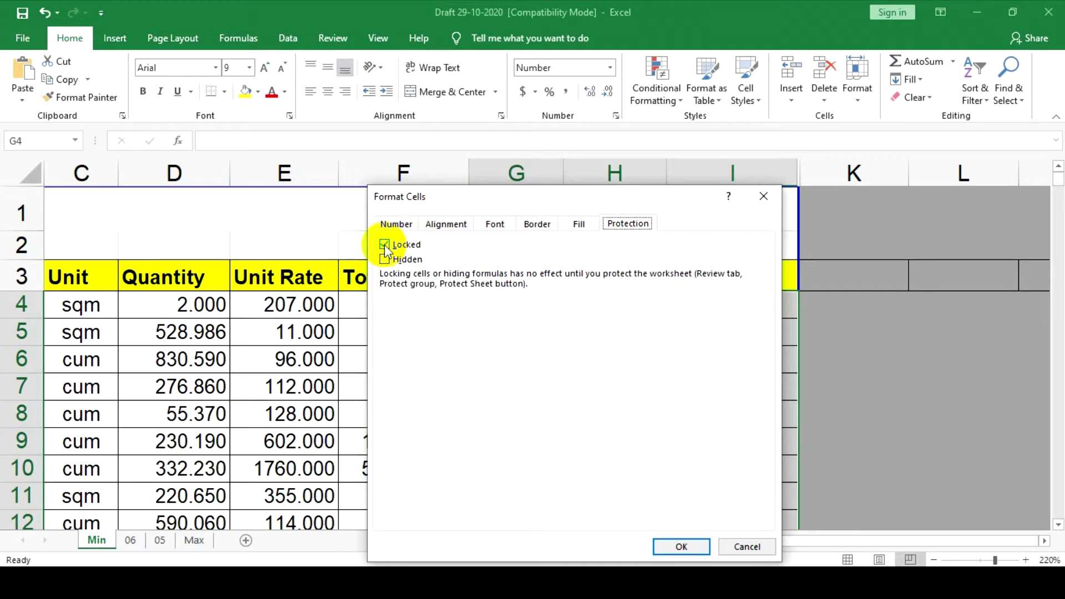
{"action": "left_click_drag", "start_coordinate": [465, 151], "coordinate": [466, 150]}
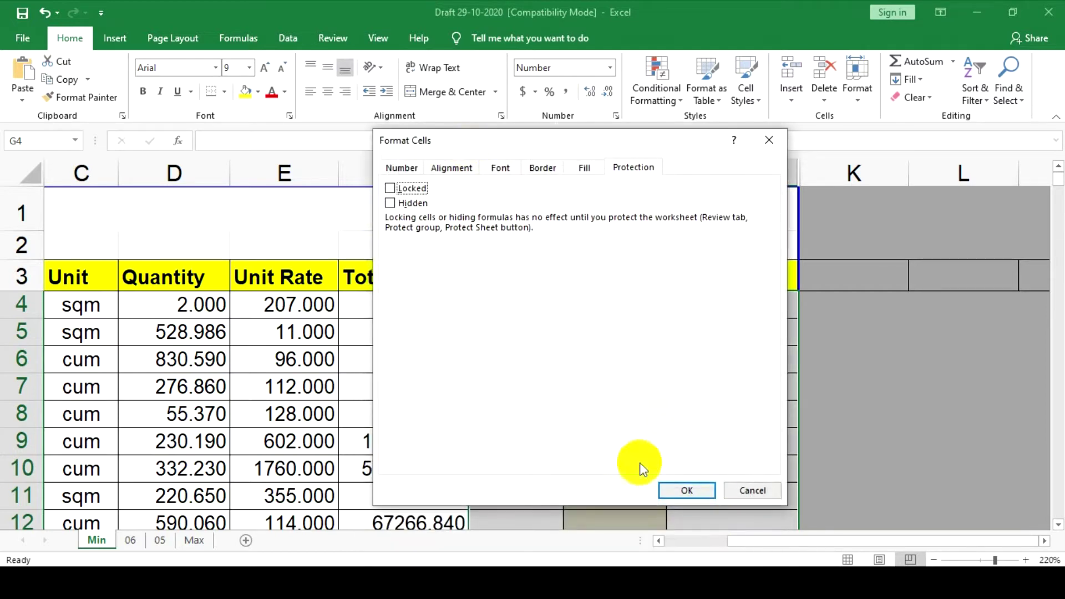
{"action": "left_click", "coordinate": [680, 489]}
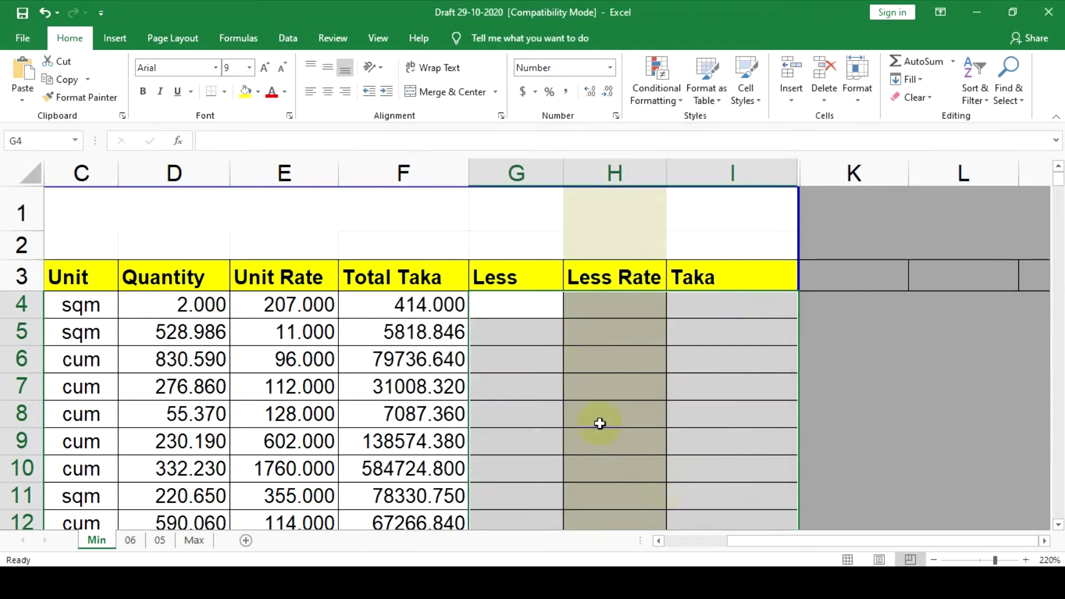
Deselect the range, leaving G4 active, and show the Review ribbon tools
{"action": "left_click", "coordinate": [495, 303]}
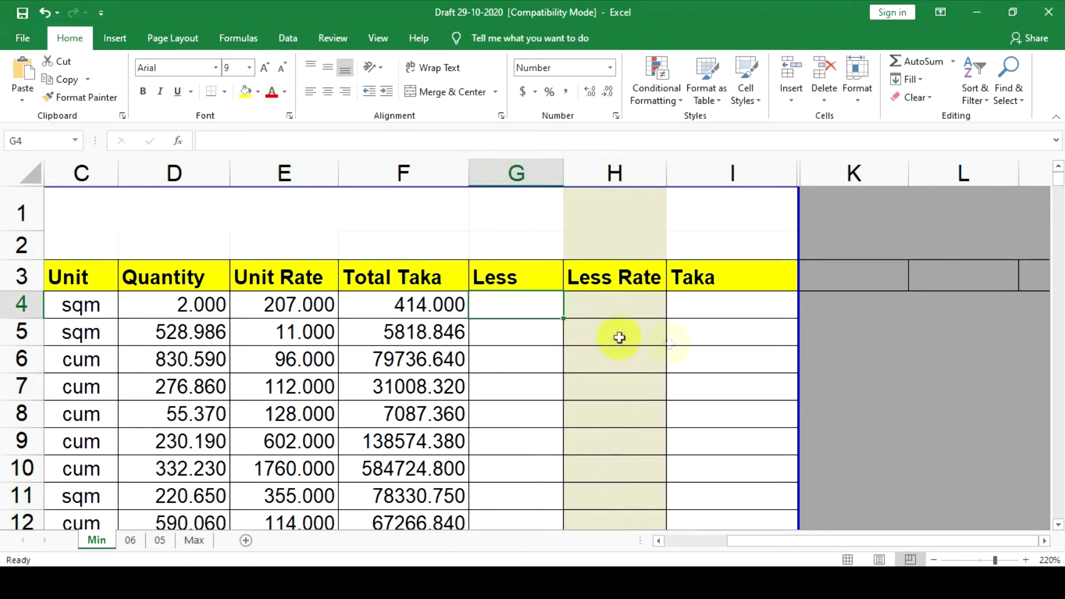
{"action": "left_click_drag", "start_coordinate": [506, 304], "coordinate": [744, 440]}
{"action": "left_click", "coordinate": [484, 309]}
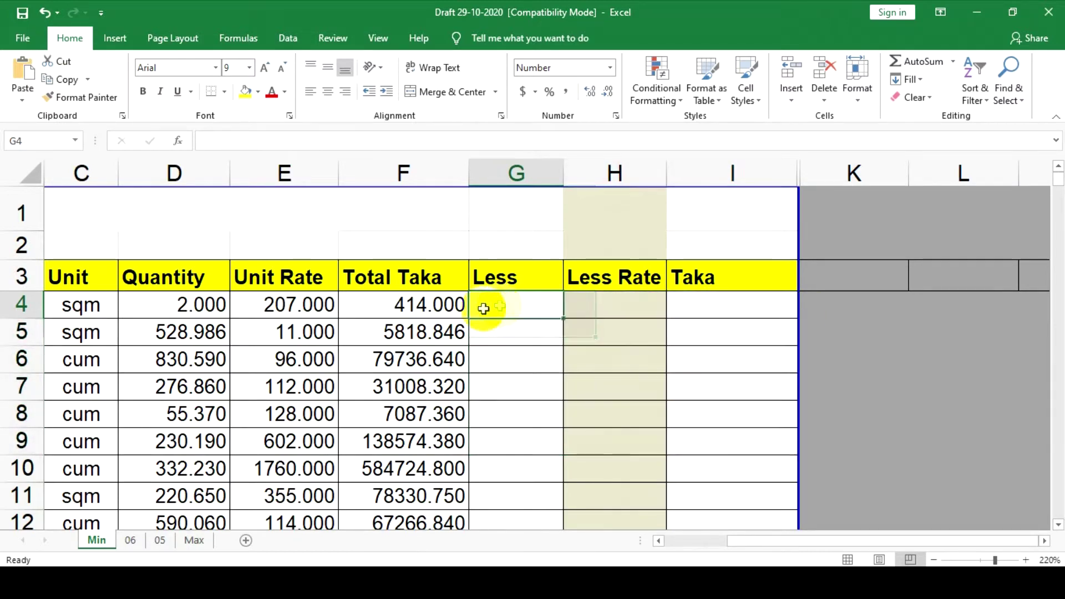
{"action": "left_click", "coordinate": [332, 38]}
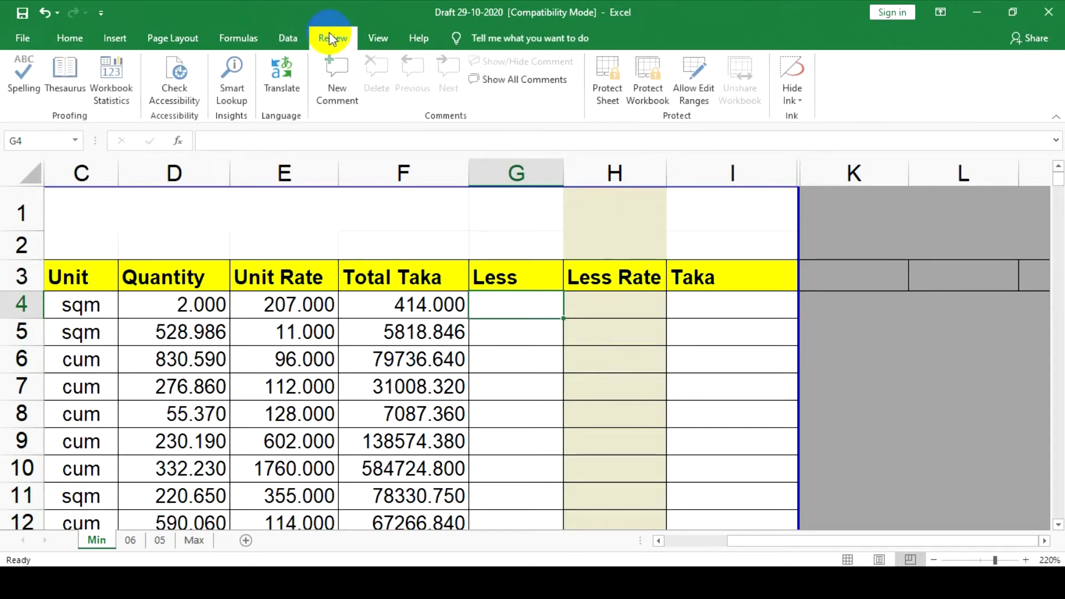
Protect the Min sheet with a password, re-entering it to confirm
{"action": "left_click", "coordinate": [608, 85]}
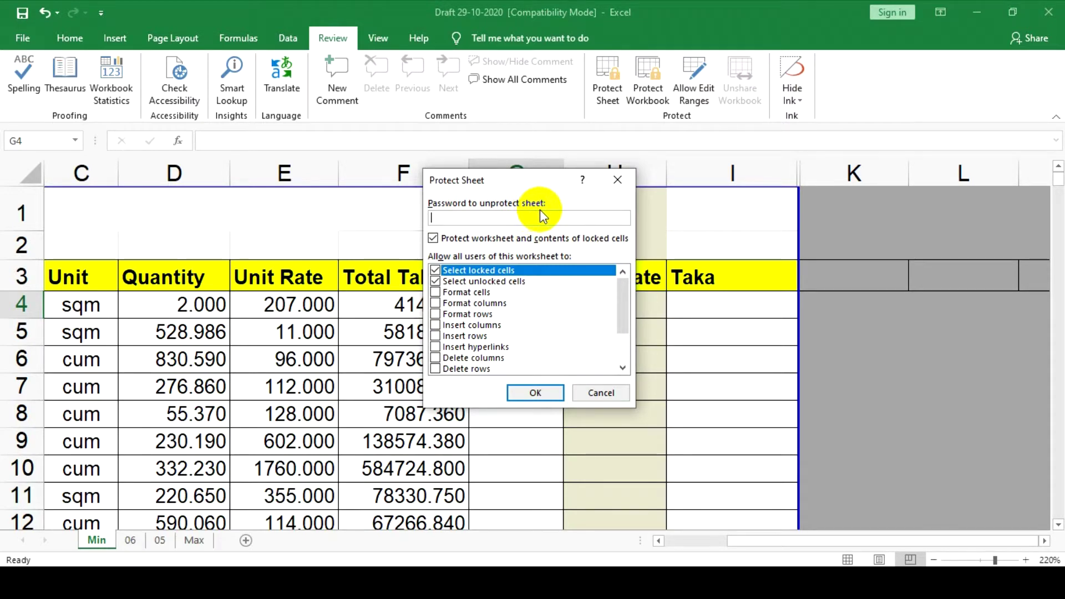
{"action": "type", "text": "123"}
{"action": "left_click", "coordinate": [547, 393]}
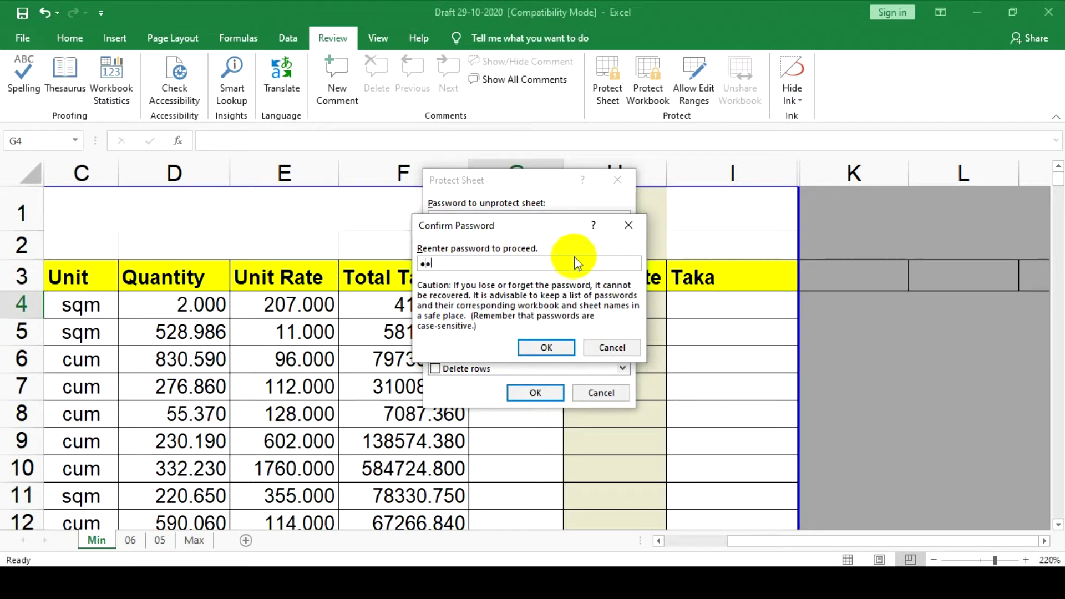
{"action": "left_click", "coordinate": [546, 348]}
{"action": "left_click", "coordinate": [771, 331]}
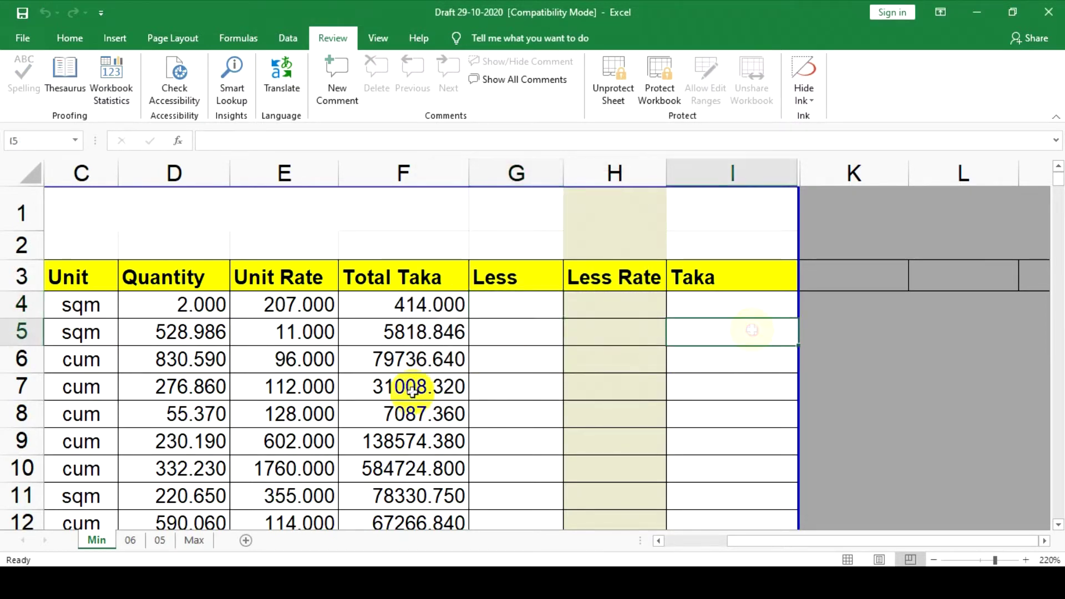
{"action": "left_click", "coordinate": [78, 302]}
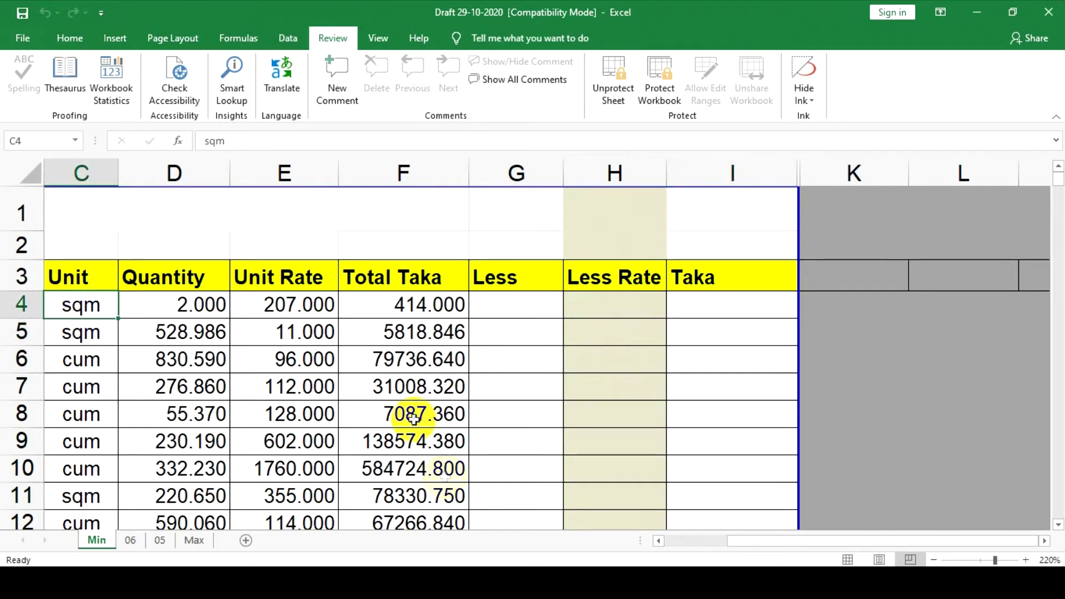
{"action": "left_click", "coordinate": [660, 540]}
{"action": "left_click", "coordinate": [661, 541]}
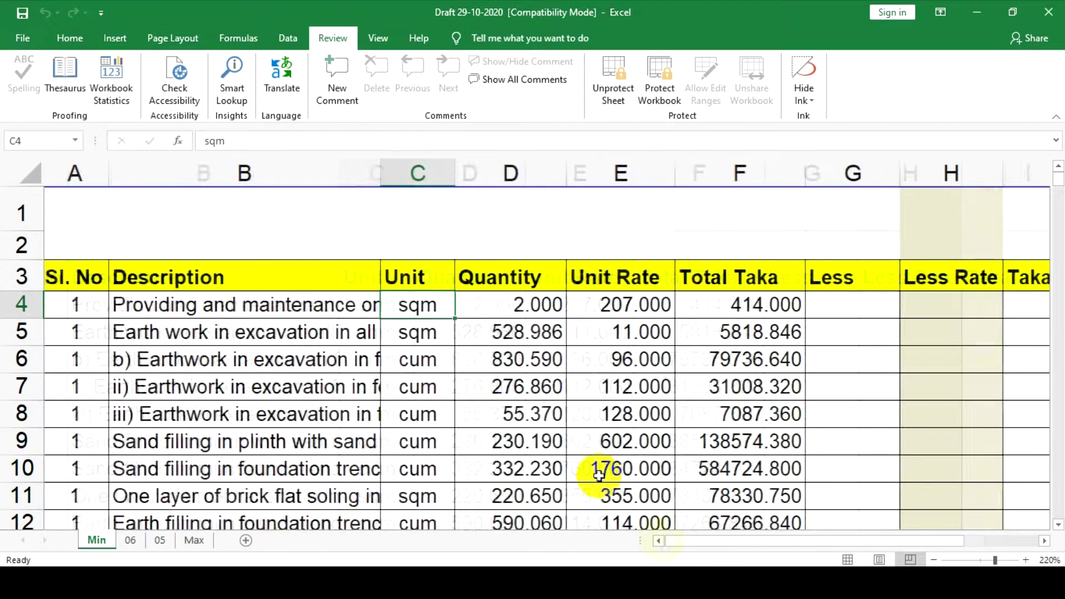
{"action": "double_click", "coordinate": [431, 337]}
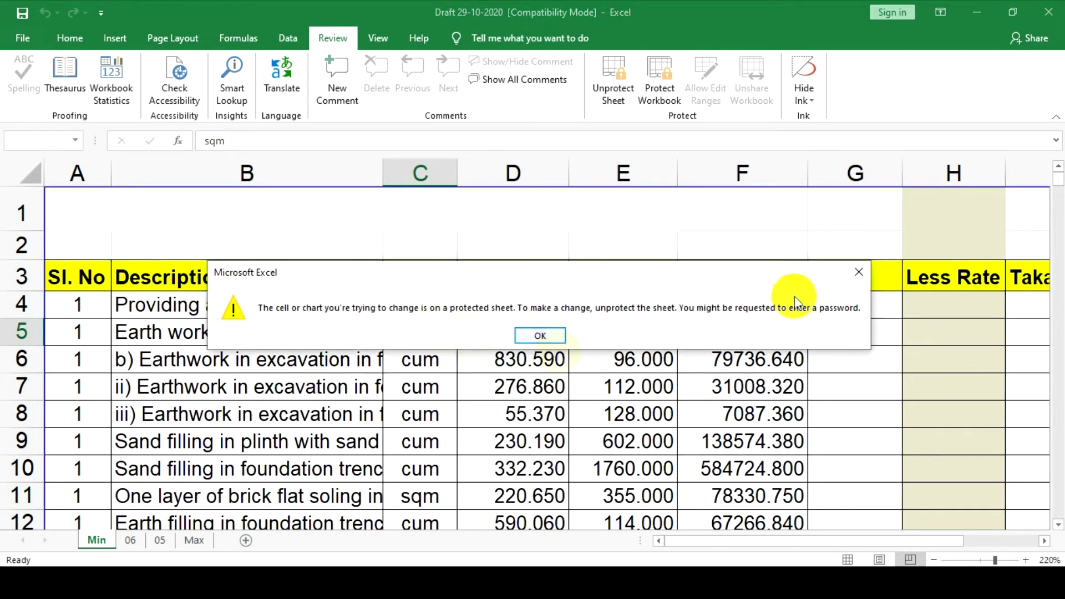
{"action": "left_click", "coordinate": [859, 272]}
{"action": "double_click", "coordinate": [81, 308]}
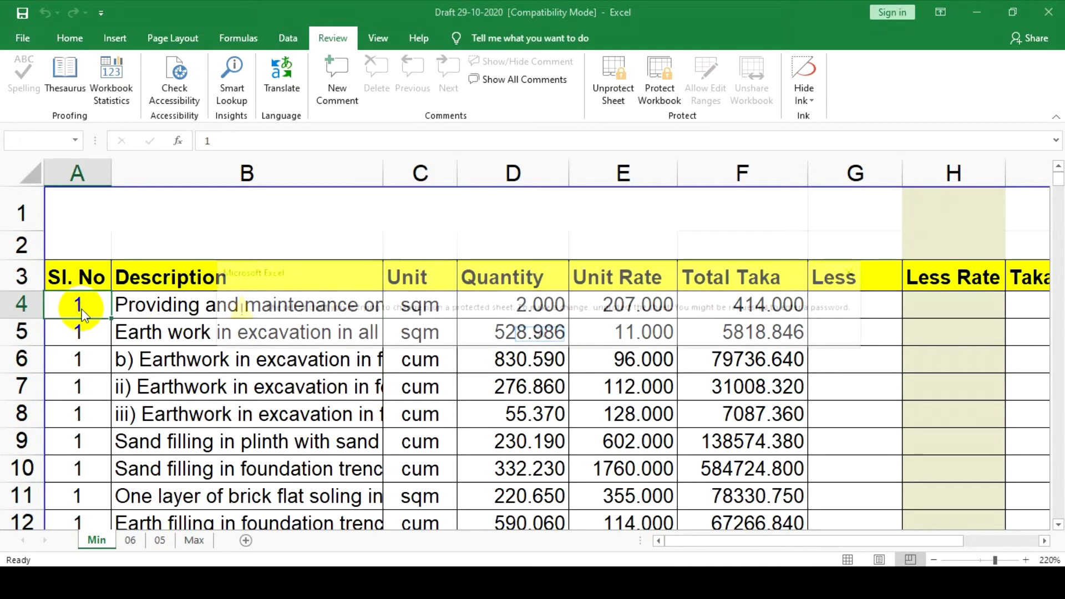
{"action": "left_click", "coordinate": [857, 273]}
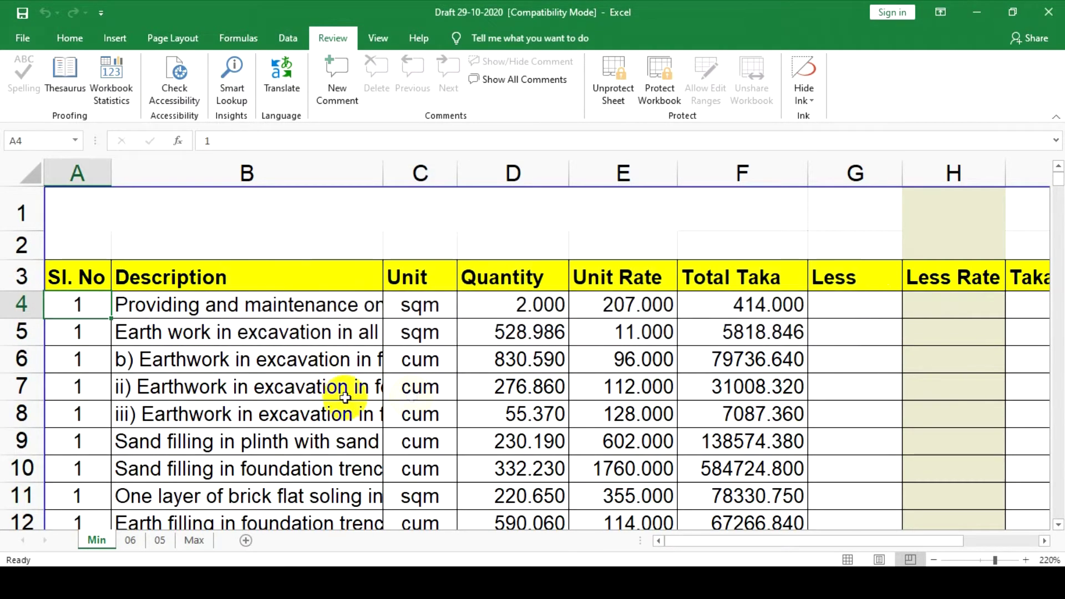
{"action": "double_click", "coordinate": [341, 391]}
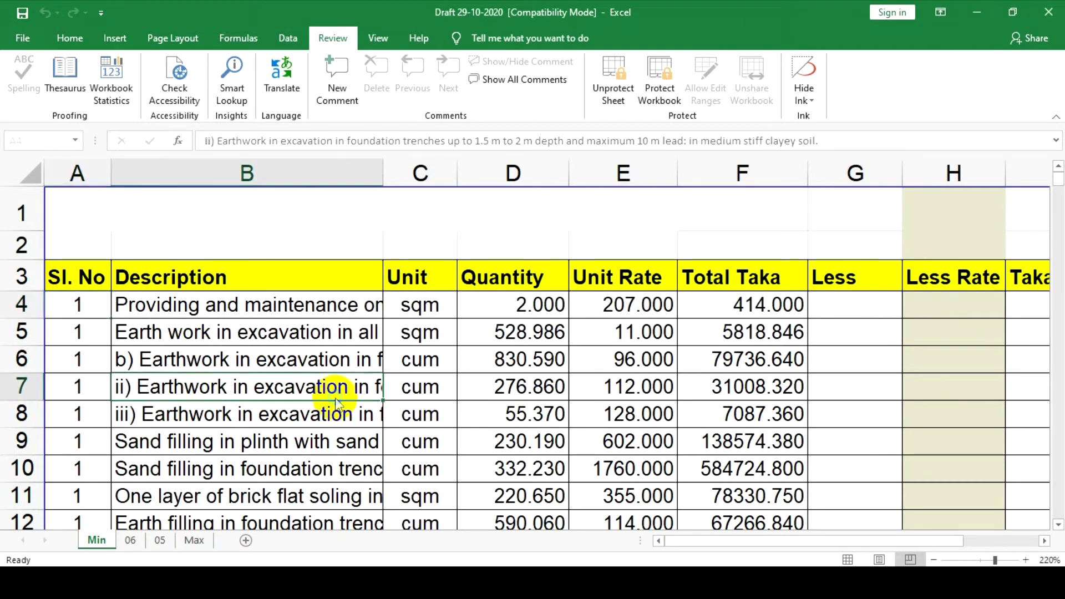
{"action": "left_click", "coordinate": [858, 273]}
{"action": "double_click", "coordinate": [612, 387]}
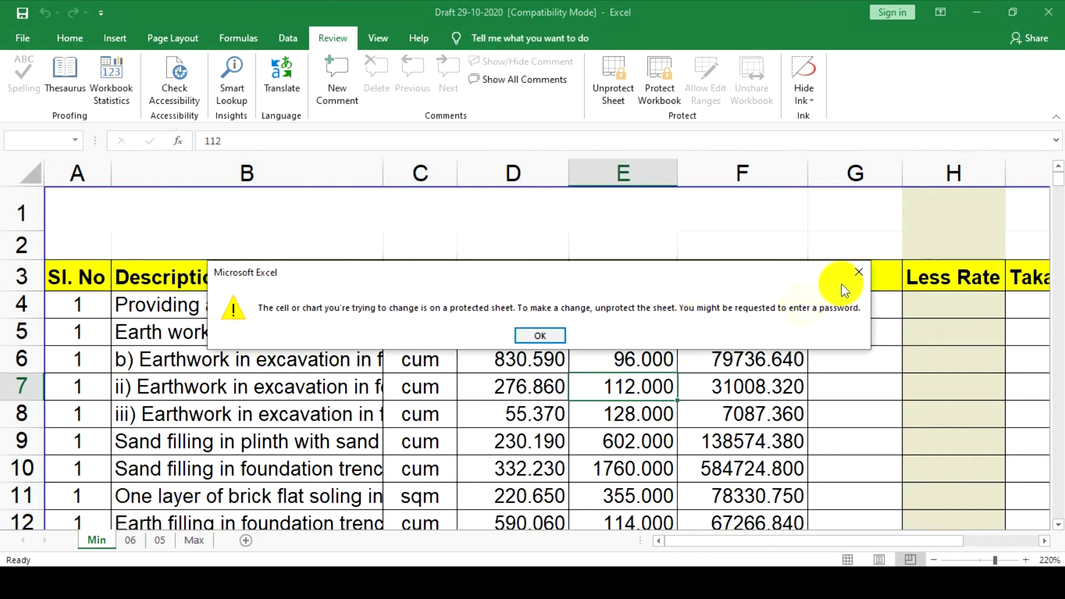
{"action": "left_click", "coordinate": [860, 271]}
{"action": "double_click", "coordinate": [611, 383]}
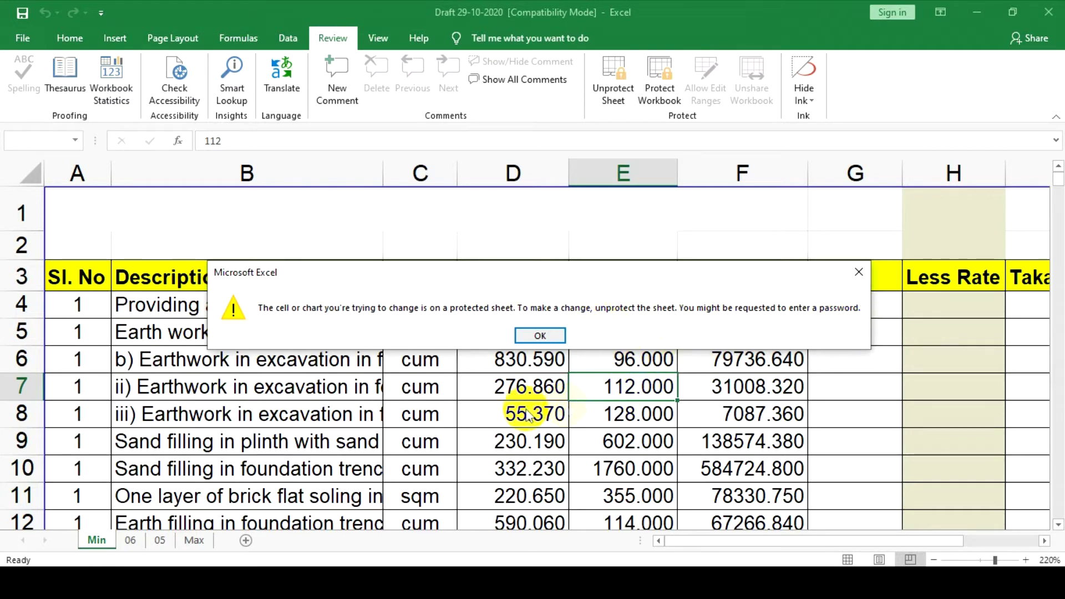
{"action": "left_click", "coordinate": [859, 272]}
{"action": "left_click", "coordinate": [529, 360]}
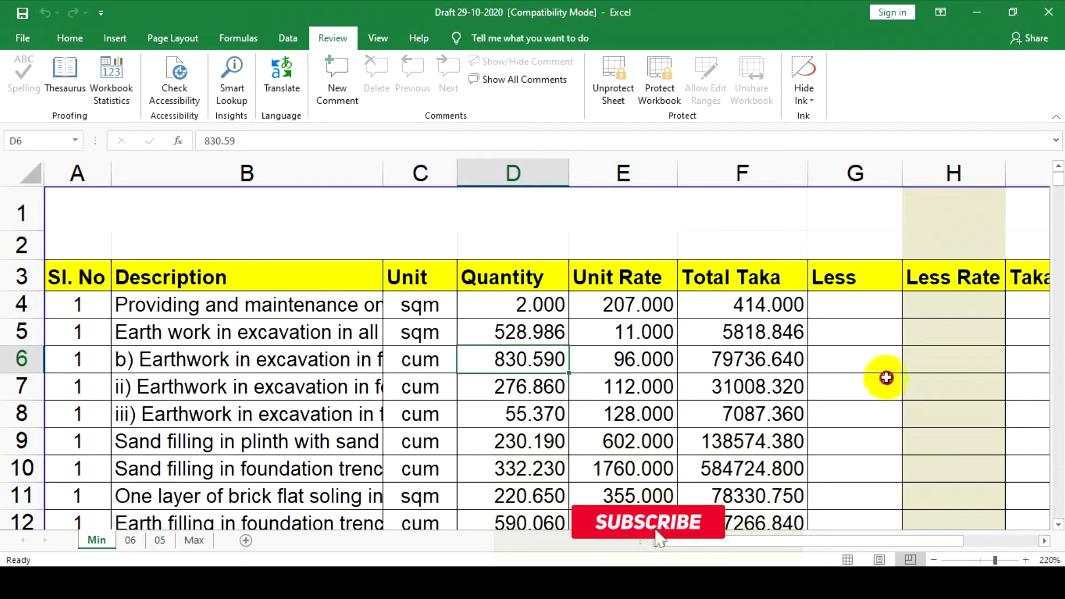
{"action": "left_click", "coordinate": [865, 305]}
Try Less and Less Rate formulas in G4 and H4 based on Total Taka F4, then cancel
{"action": "left_click_drag", "start_coordinate": [761, 543], "coordinate": [593, 369]}
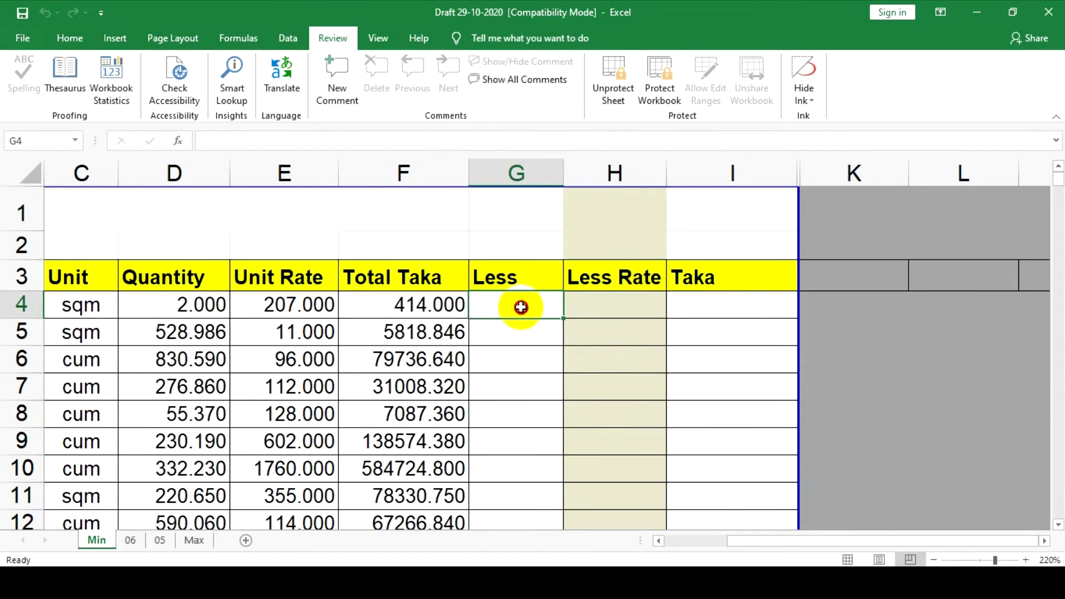
{"action": "left_click", "coordinate": [542, 432]}
{"action": "mouse_move", "coordinate": [514, 303]}
{"action": "left_mouse_down"}
{"action": "mouse_move", "coordinate": [641, 308]}
{"action": "mouse_move", "coordinate": [516, 302]}
{"action": "left_mouse_up"}
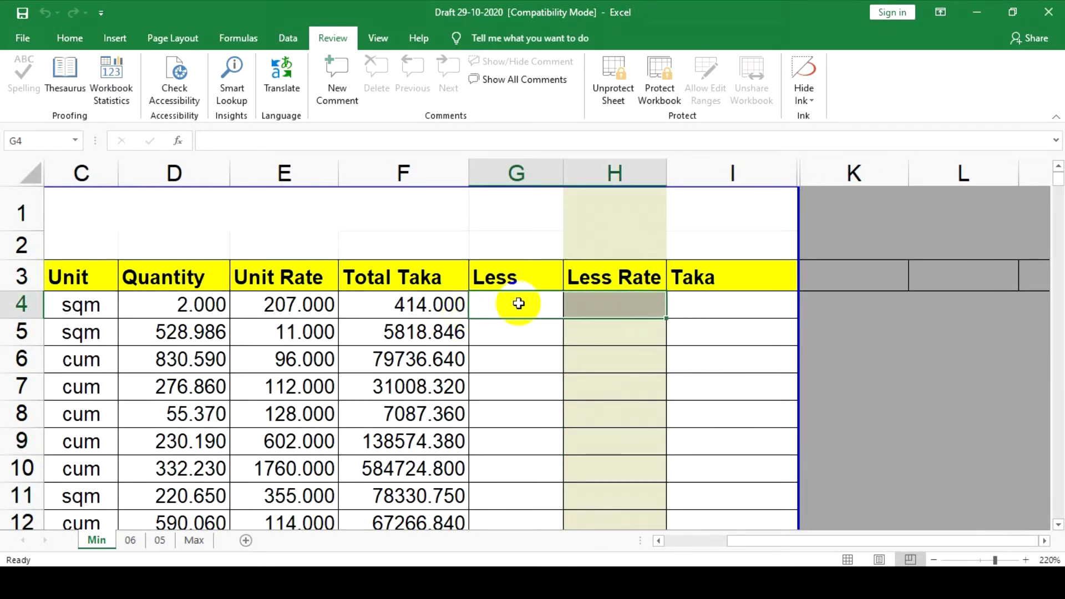
{"action": "type", "text": "="}
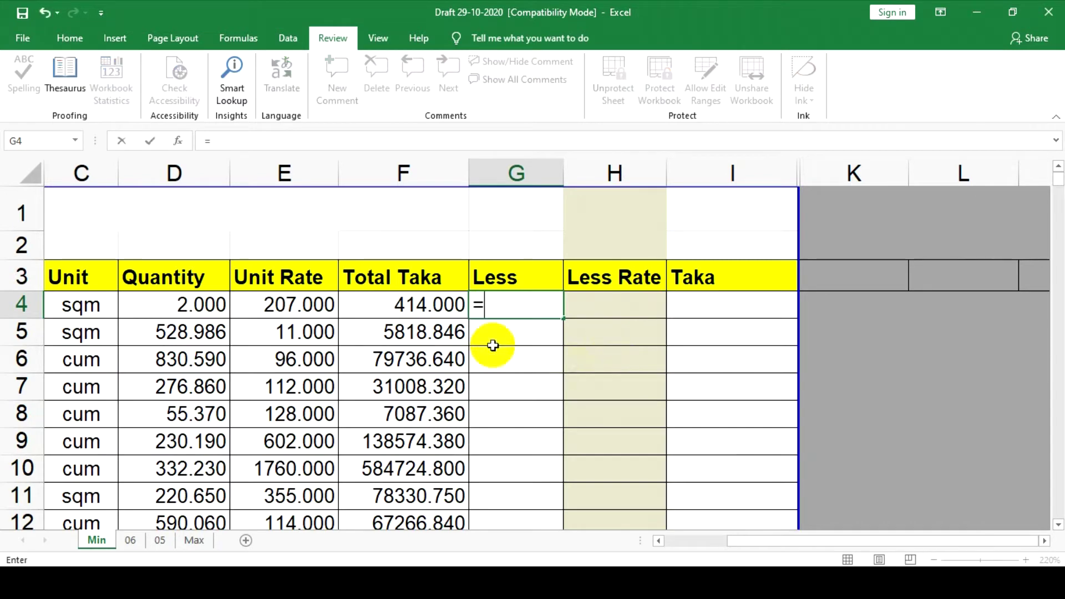
{"action": "left_click", "coordinate": [439, 305]}
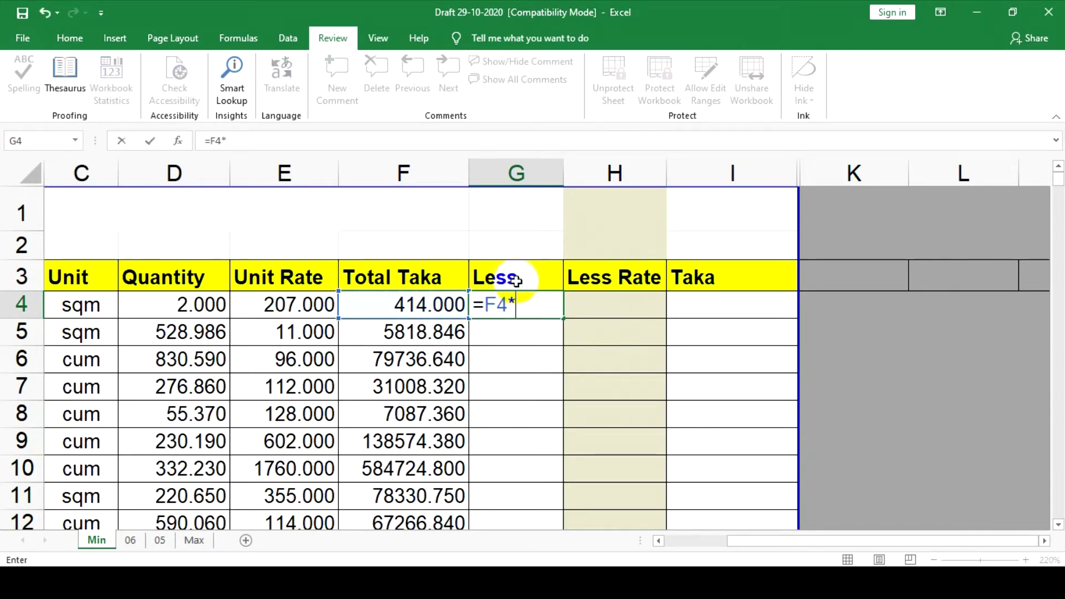
{"action": "key", "text": "Return"}
{"action": "left_click", "coordinate": [531, 304]}
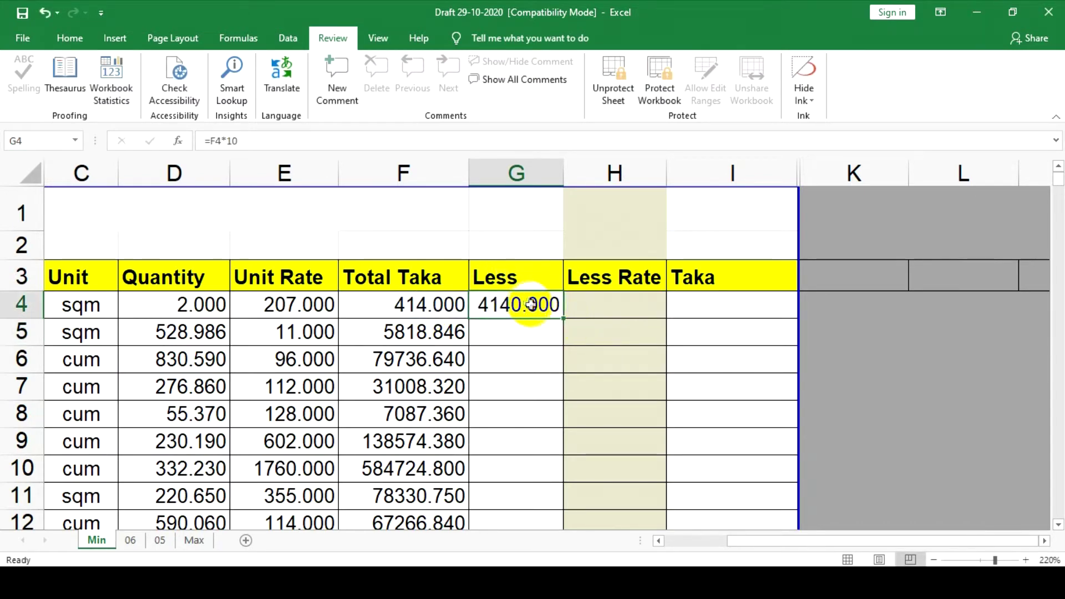
{"action": "left_click", "coordinate": [604, 307]}
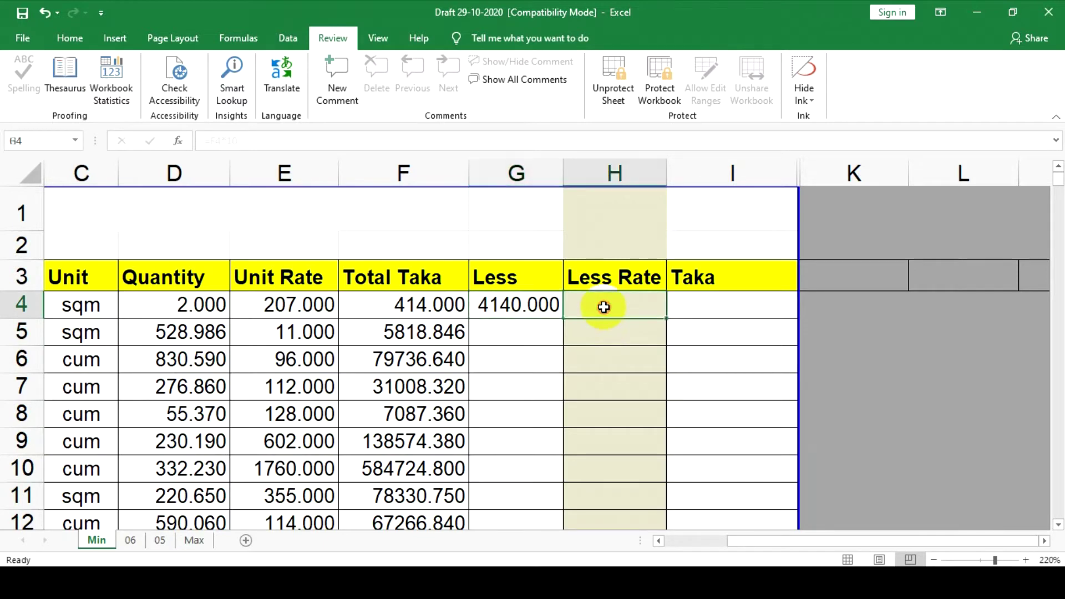
{"action": "type", "text": "="}
{"action": "left_click", "coordinate": [420, 300]}
{"action": "type", "text": "-"}
{"action": "left_click", "coordinate": [502, 304]}
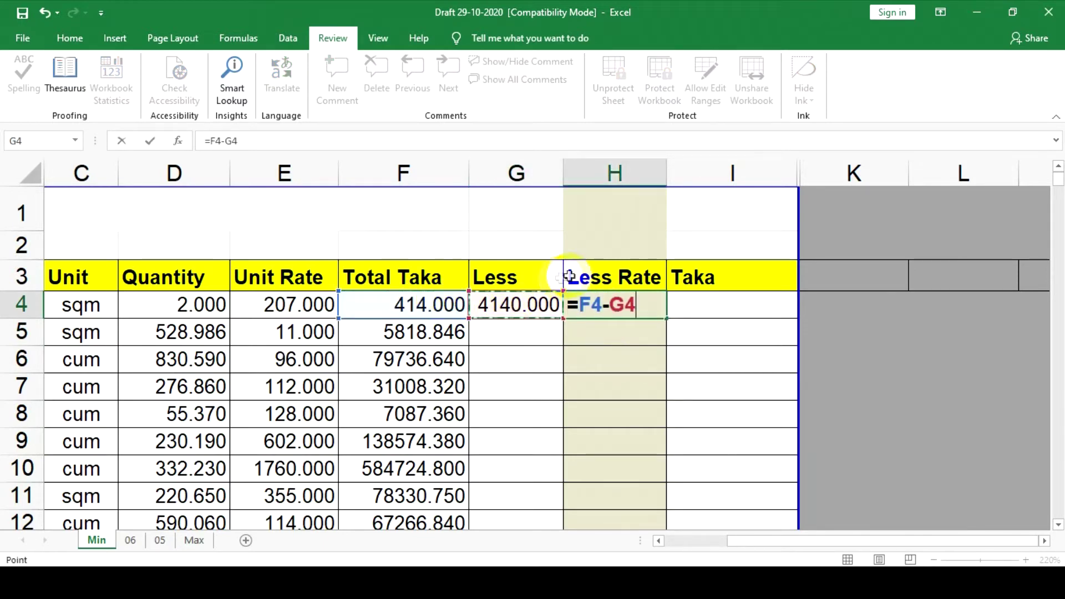
{"action": "key", "text": "Return"}
{"action": "left_click", "coordinate": [608, 305]}
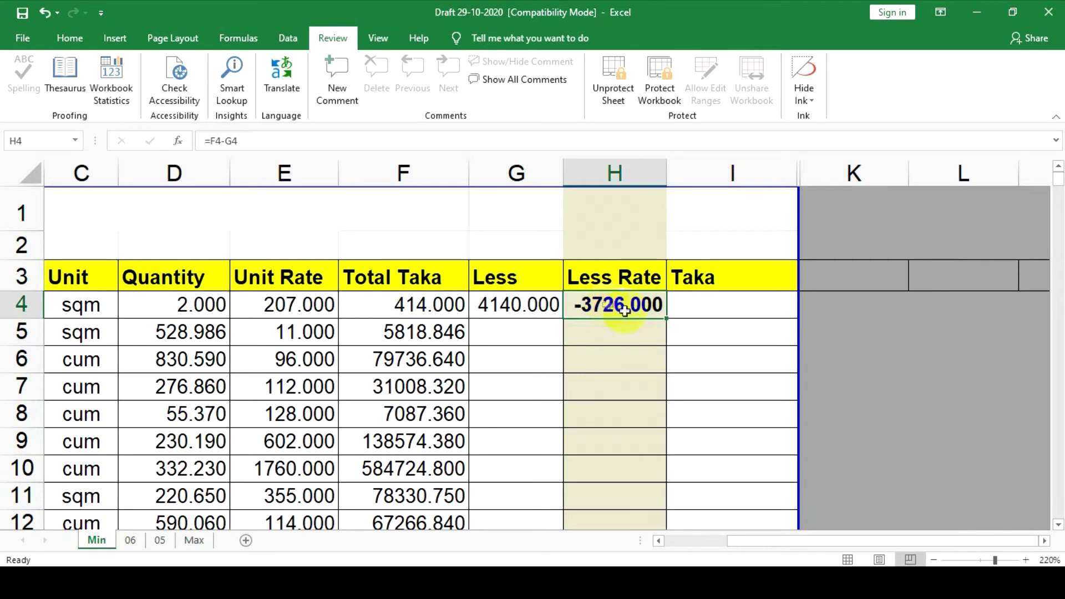
{"action": "type", "text": "="}
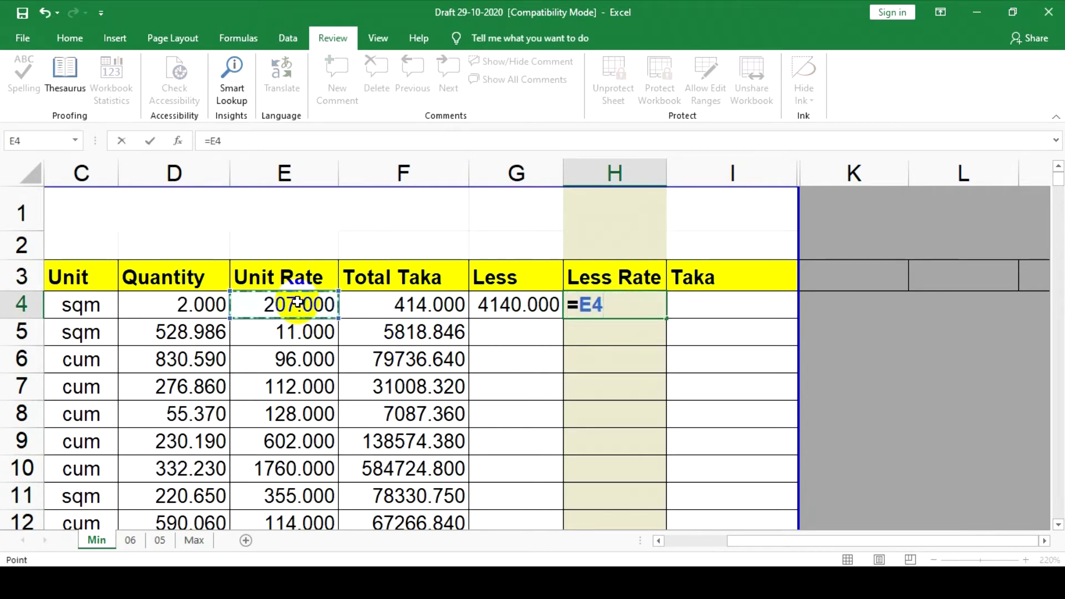
{"action": "type", "text": "-"}
{"action": "left_click", "coordinate": [442, 304]}
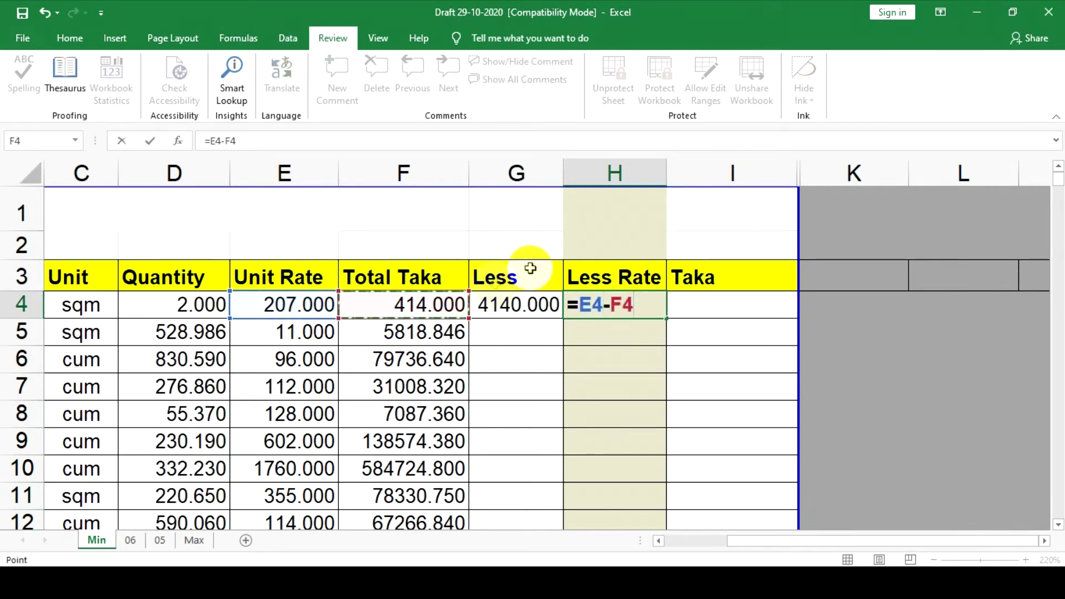
{"action": "key", "text": "Return"}
{"action": "left_click", "coordinate": [706, 304]}
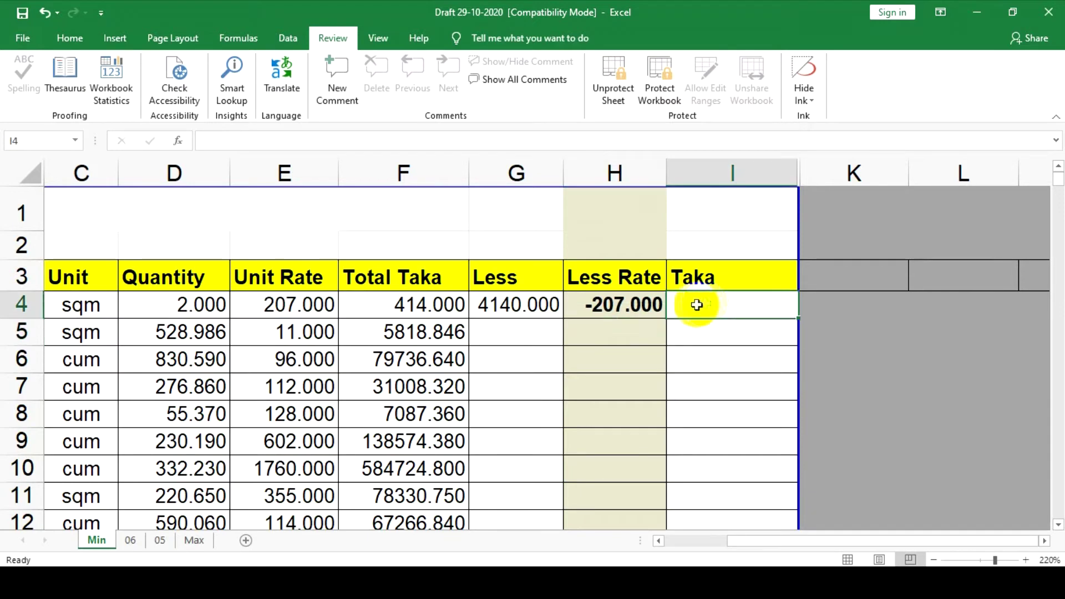
{"action": "type", "text": "="}
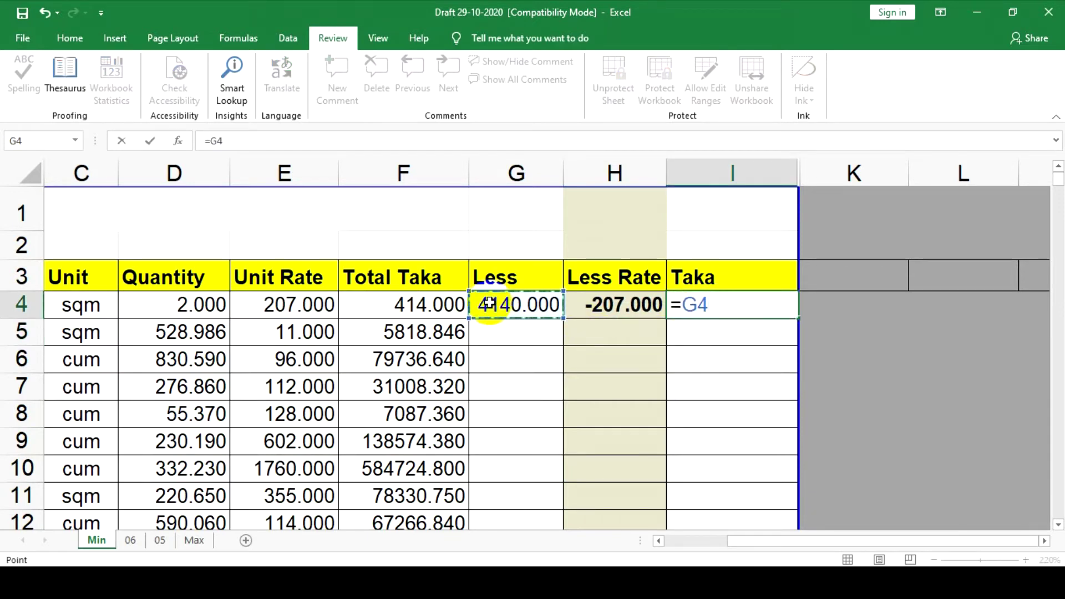
{"action": "key", "text": "Escape"}
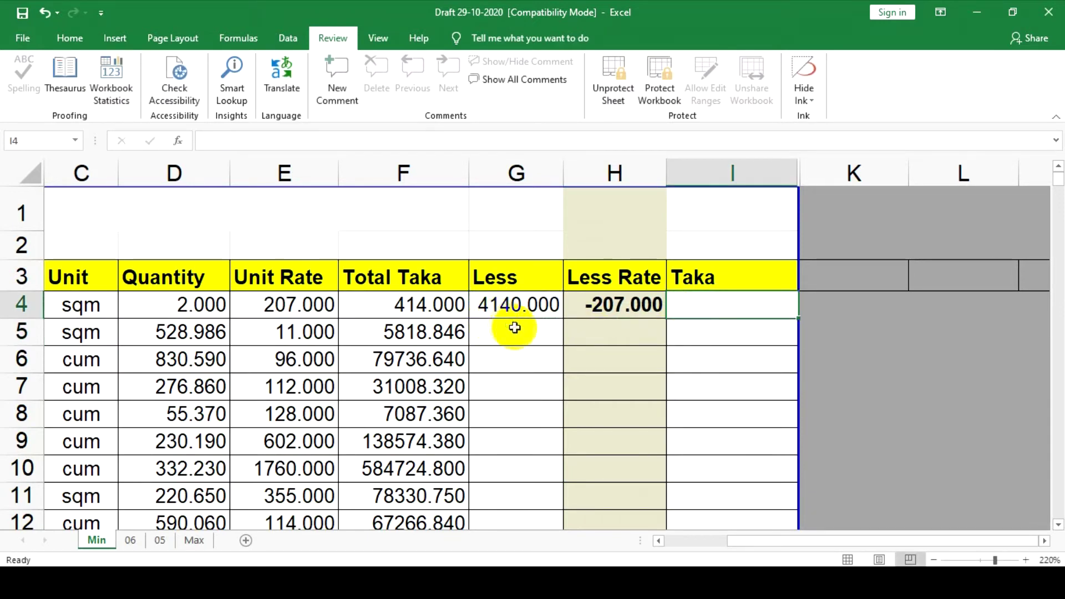
Enter =D4*10% in G4, =D4-G4 in H4 and =E4*H4 in I4
{"action": "left_click", "coordinate": [511, 312]}
{"action": "type", "text": "="}
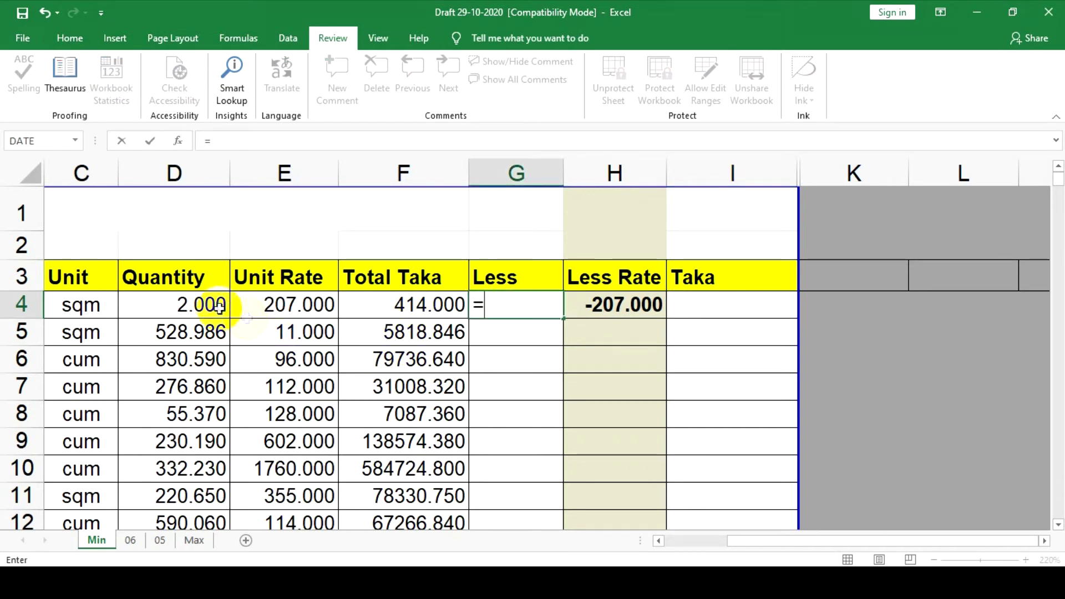
{"action": "left_click", "coordinate": [201, 302]}
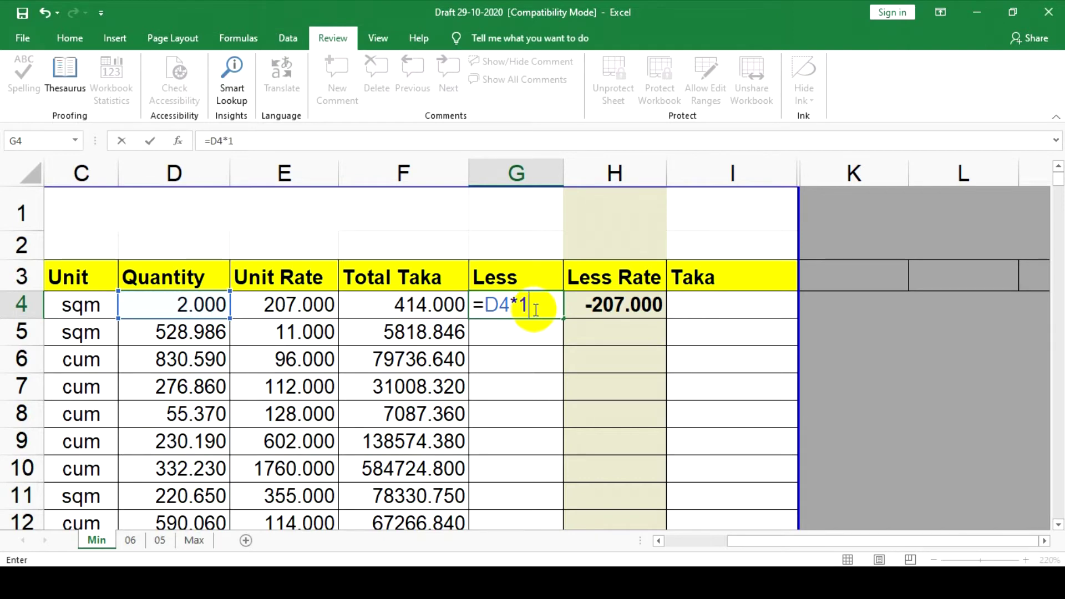
{"action": "left_click", "coordinate": [599, 309]}
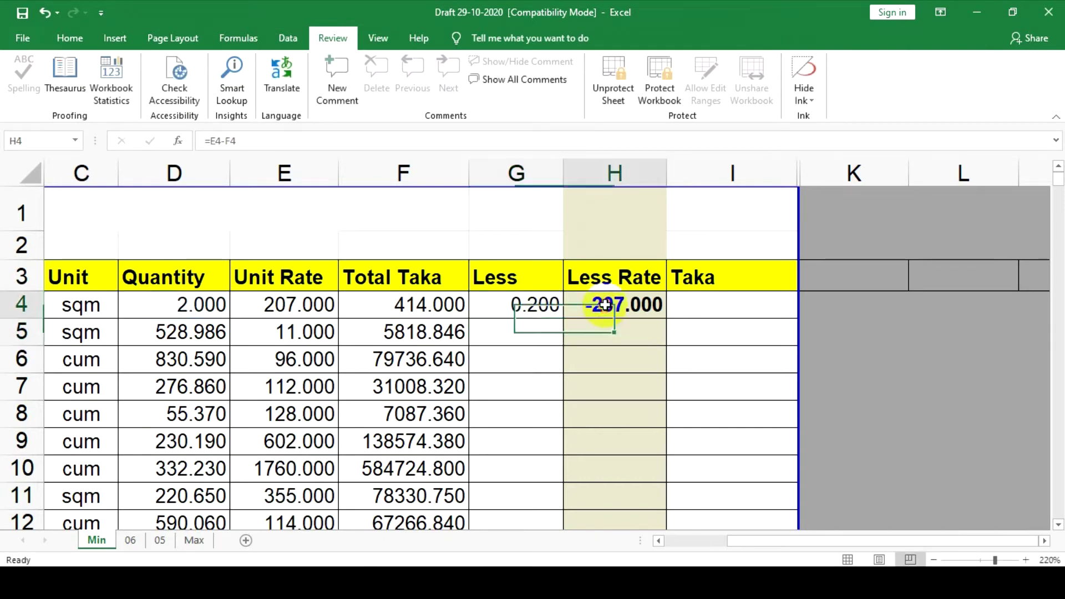
{"action": "type", "text": "="}
{"action": "left_click", "coordinate": [211, 304]}
{"action": "type", "text": "-"}
{"action": "left_click", "coordinate": [513, 308]}
{"action": "key", "text": "Return"}
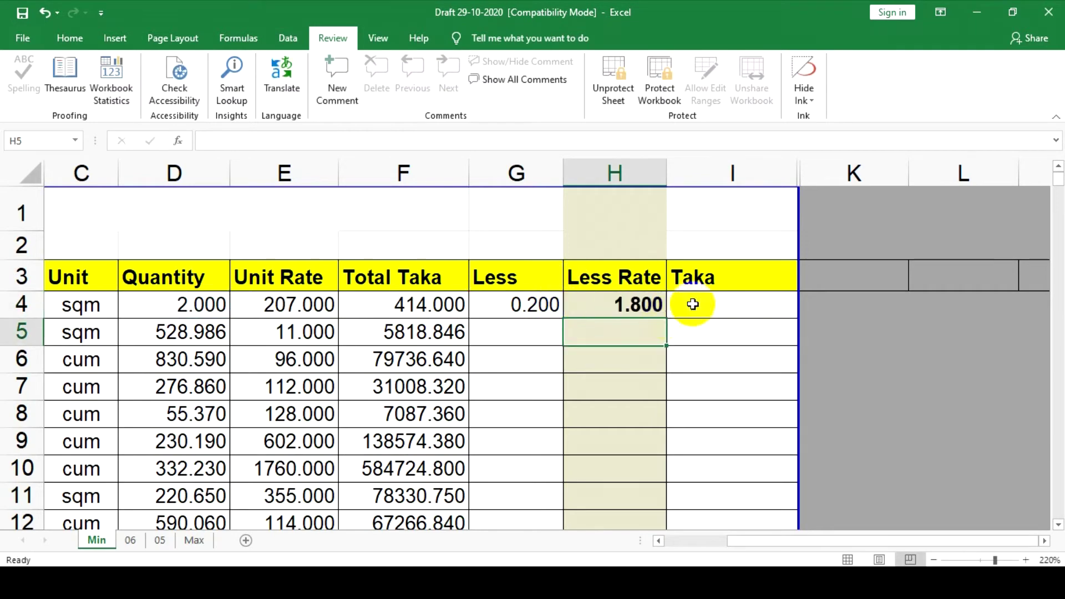
{"action": "left_click", "coordinate": [696, 304]}
{"action": "type", "text": "="}
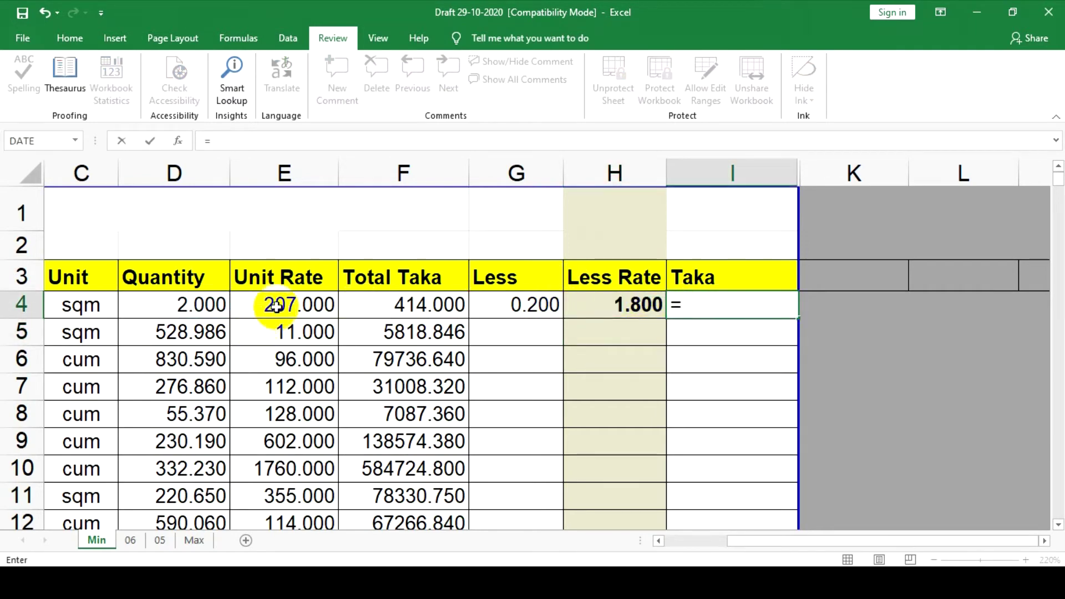
{"action": "type", "text": "*"}
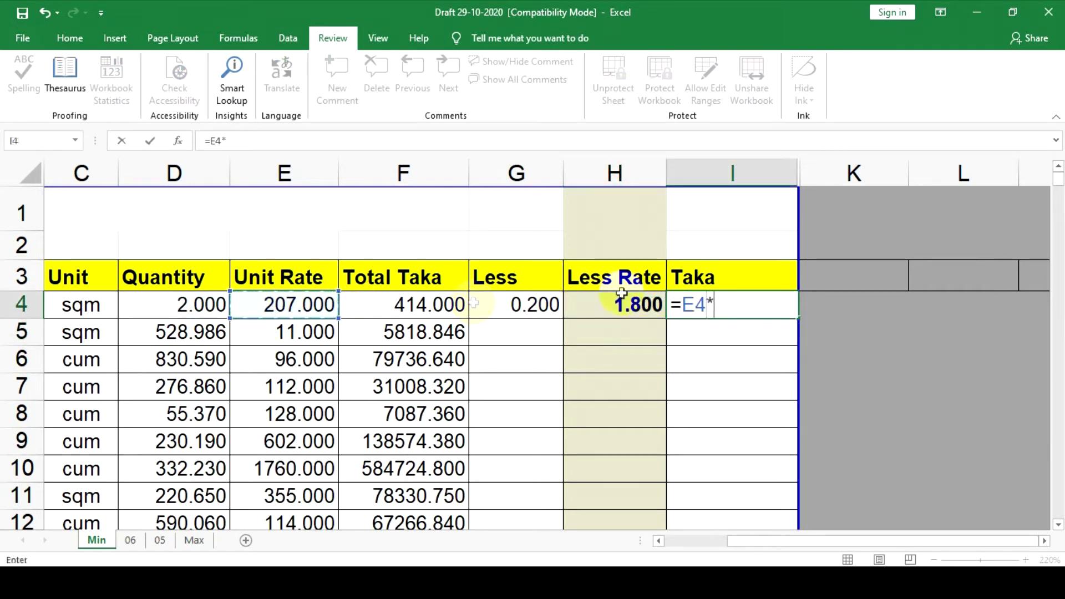
{"action": "left_click", "coordinate": [652, 305]}
{"action": "key", "text": "Return"}
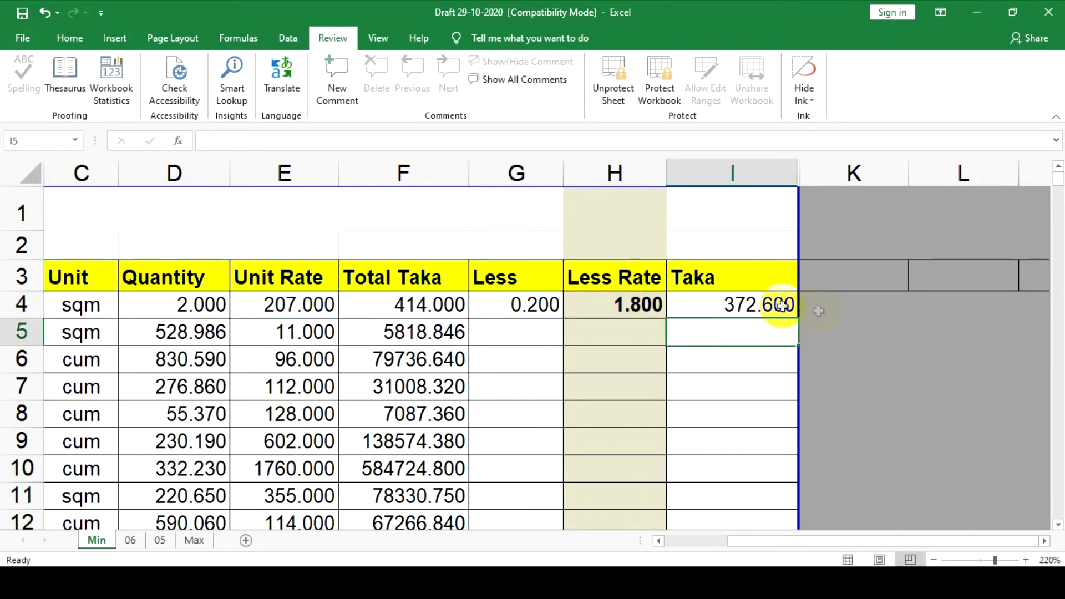
Fill the Taka formula down column I, Less to row 12, and Less Rate down column H
{"action": "left_click", "coordinate": [782, 306]}
{"action": "left_click_drag", "start_coordinate": [797, 323], "coordinate": [733, 477]}
{"action": "scroll", "coordinate": [756, 304], "scroll_direction": "up", "scroll_amount": 8}
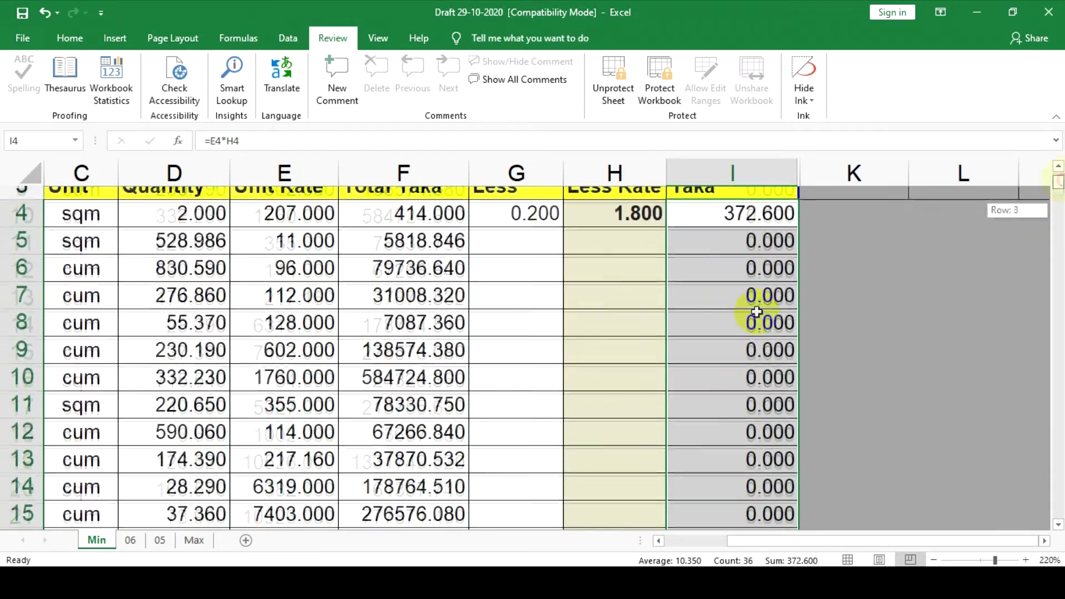
{"action": "scroll", "coordinate": [561, 333], "scroll_direction": "up", "scroll_amount": 1}
{"action": "left_click", "coordinate": [625, 330]}
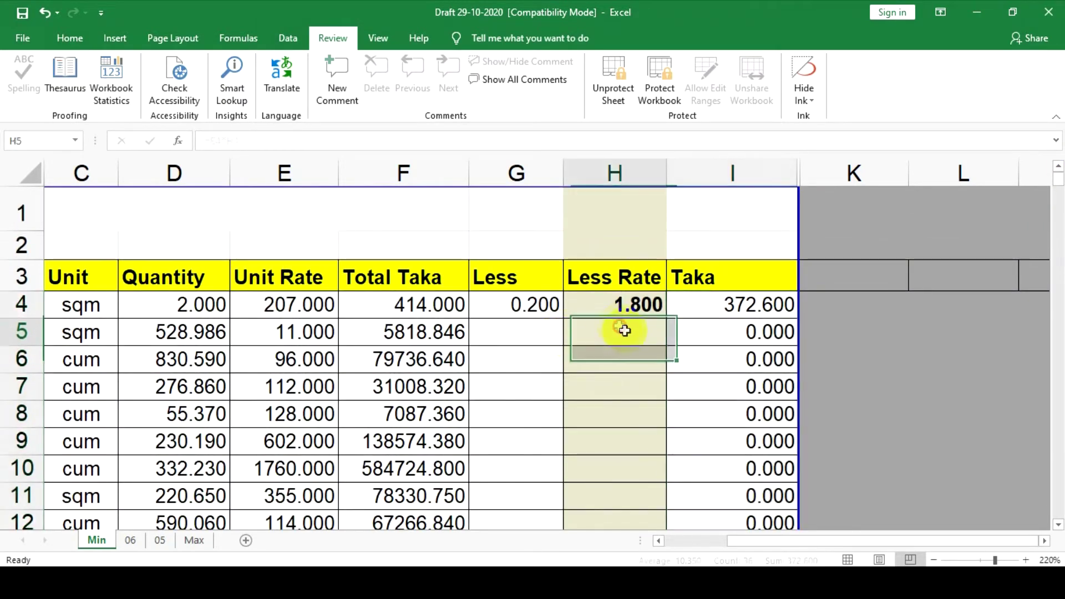
{"action": "left_click", "coordinate": [534, 304]}
{"action": "left_click_drag", "start_coordinate": [565, 320], "coordinate": [545, 521]}
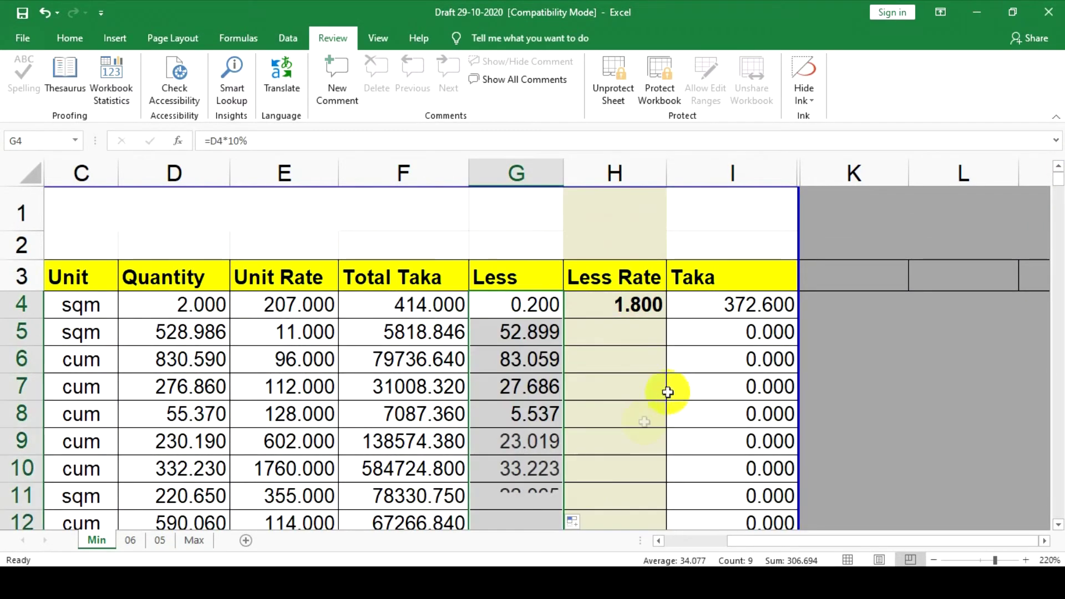
{"action": "left_click", "coordinate": [672, 388]}
{"action": "left_click", "coordinate": [626, 300]}
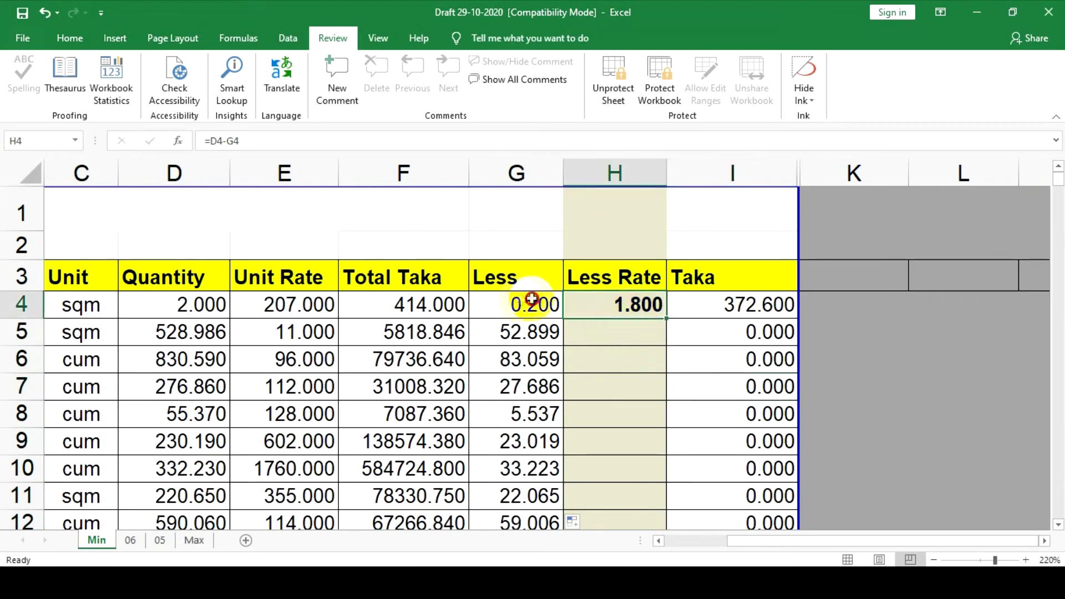
{"action": "left_click_drag", "start_coordinate": [666, 319], "coordinate": [649, 430]}
{"action": "scroll", "coordinate": [608, 409], "scroll_direction": "up", "scroll_amount": 2}
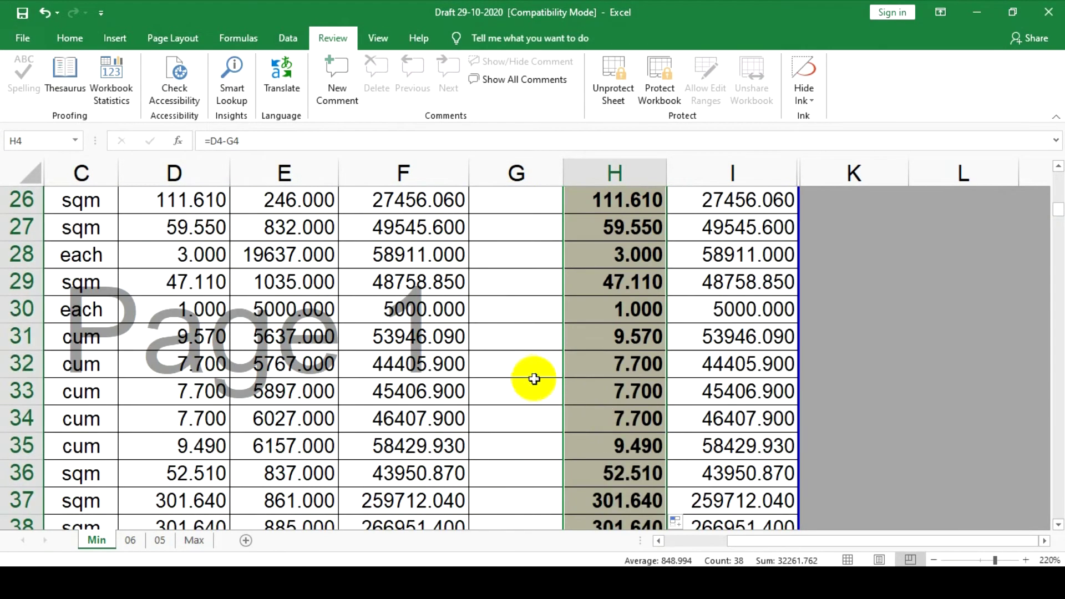
{"action": "scroll", "coordinate": [535, 379], "scroll_direction": "up", "scroll_amount": 6}
Enter Less amounts 12, 325, 35, 58, 668, 2445 and 3325 down column G from G12
{"action": "left_click", "coordinate": [530, 315]}
{"action": "type", "text": "12"}
{"action": "key", "text": "Return"}
{"action": "type", "text": "325"}
{"action": "key", "text": "Return"}
{"action": "type", "text": "35"}
{"action": "key", "text": "Return"}
{"action": "type", "text": "58"}
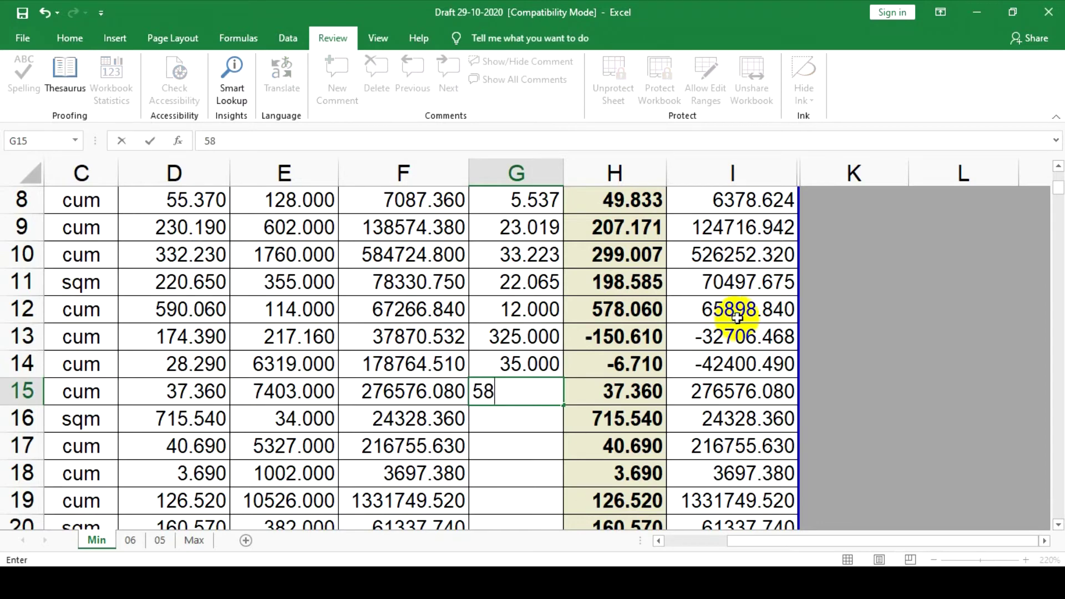
{"action": "key", "text": "Return"}
{"action": "type", "text": "668"}
{"action": "key", "text": "Return"}
{"action": "key", "text": "Return"}
{"action": "type", "text": "2445"}
{"action": "key", "text": "Return"}
{"action": "type", "text": "3325"}
{"action": "key", "text": "Return"}
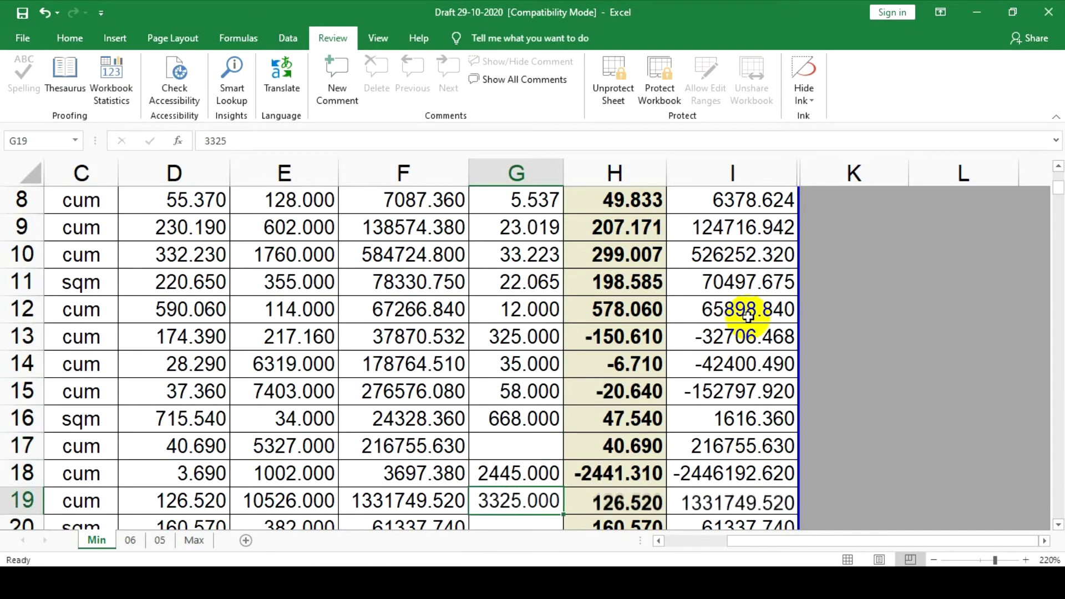
{"action": "left_click", "coordinate": [411, 391]}
{"action": "double_click", "coordinate": [411, 391]}
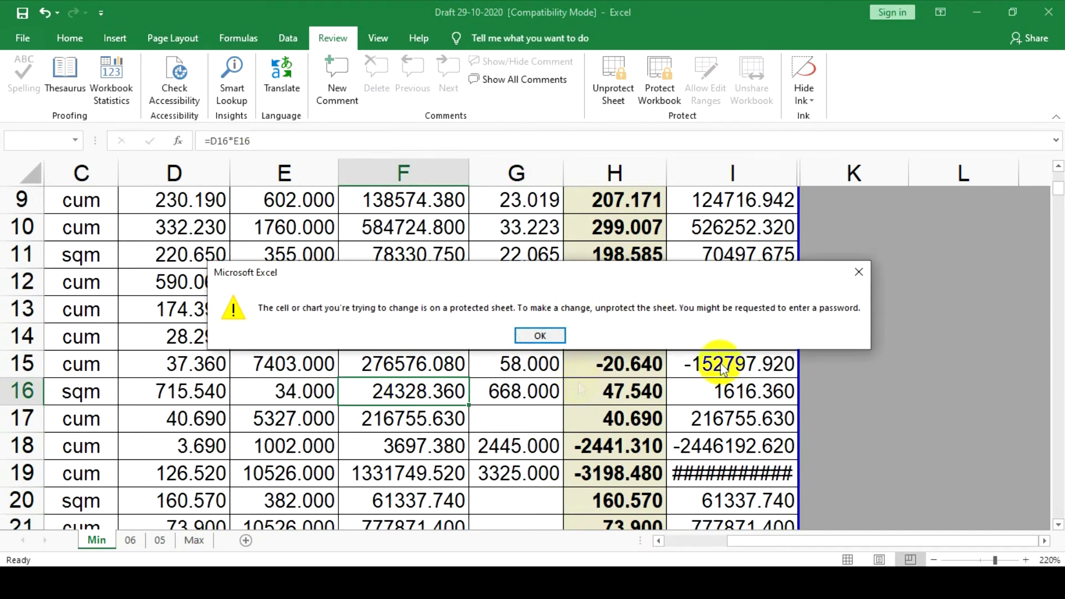
{"action": "left_click", "coordinate": [859, 274]}
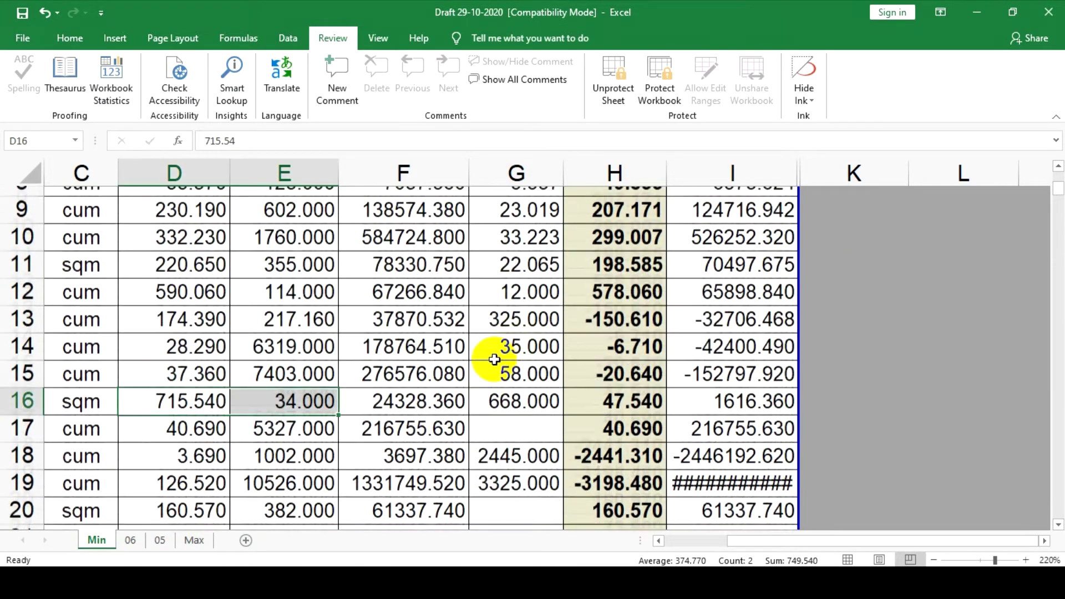
{"action": "scroll", "coordinate": [476, 348], "scroll_direction": "up", "scroll_amount": 3}
{"action": "left_click", "coordinate": [413, 284]}
{"action": "left_click_drag", "start_coordinate": [415, 294], "coordinate": [405, 518]}
{"action": "left_click", "coordinate": [416, 332]}
{"action": "double_click", "coordinate": [416, 304]}
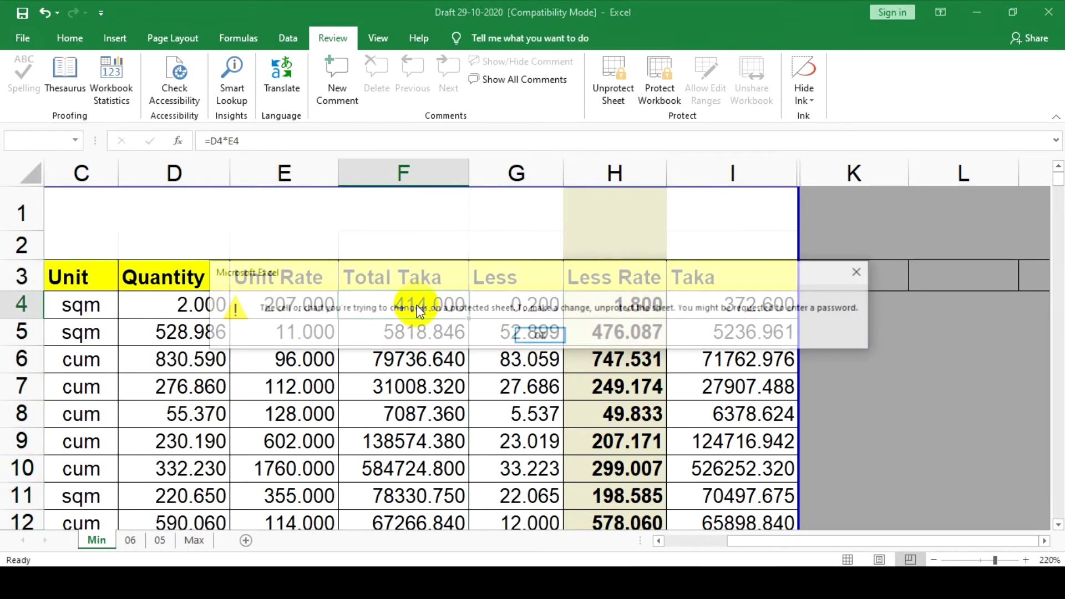
{"action": "left_click", "coordinate": [858, 271]}
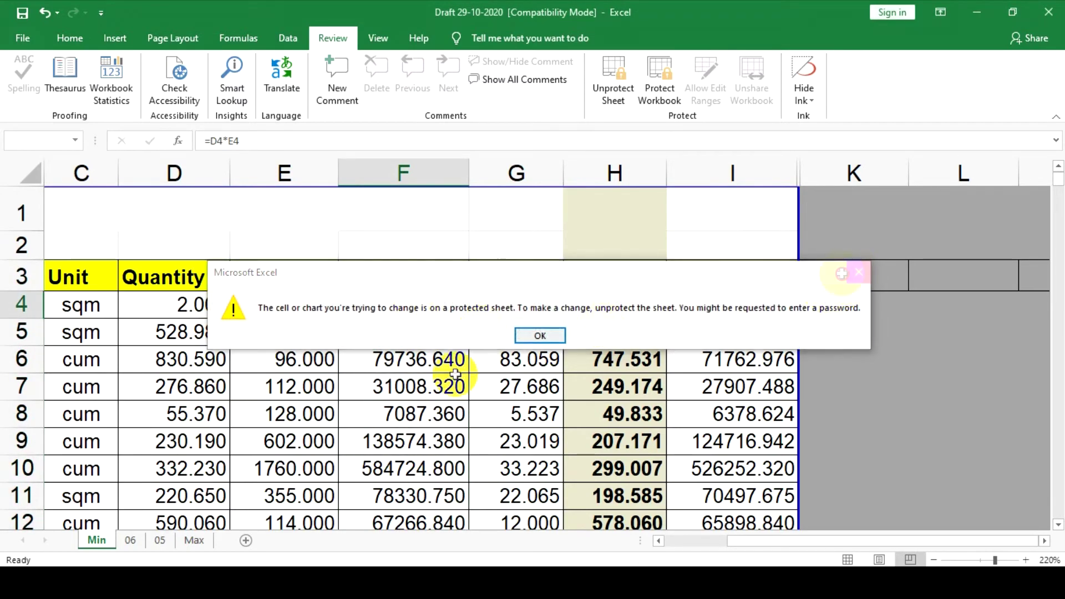
{"action": "double_click", "coordinate": [412, 383]}
{"action": "left_click", "coordinate": [862, 272]}
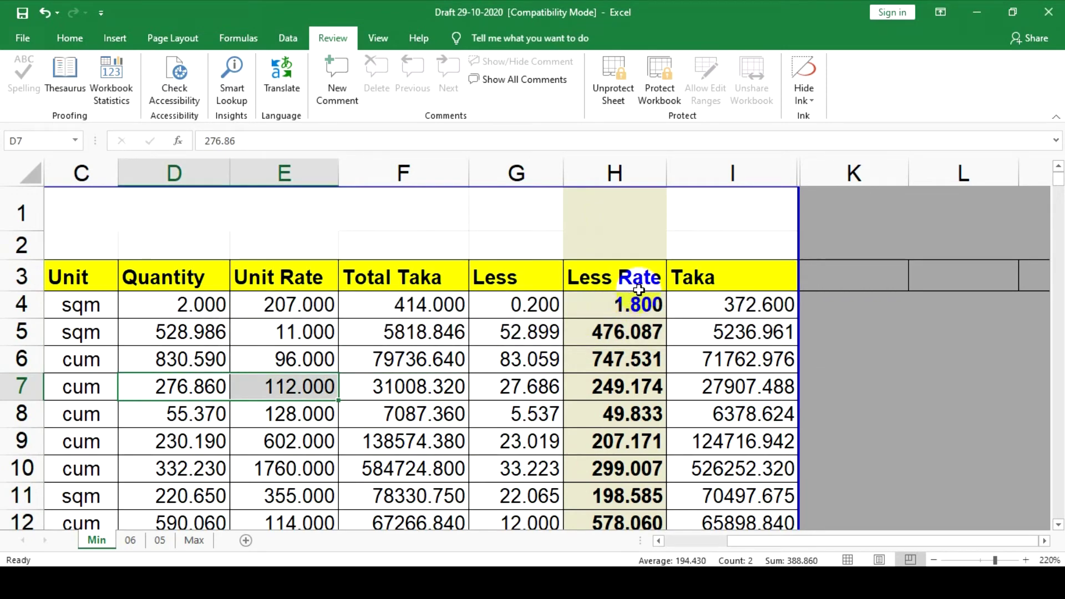
Save the workbook past the Compatibility Checker, check cells, and return to the Review tab
{"action": "key", "text": "ctrl+s"}
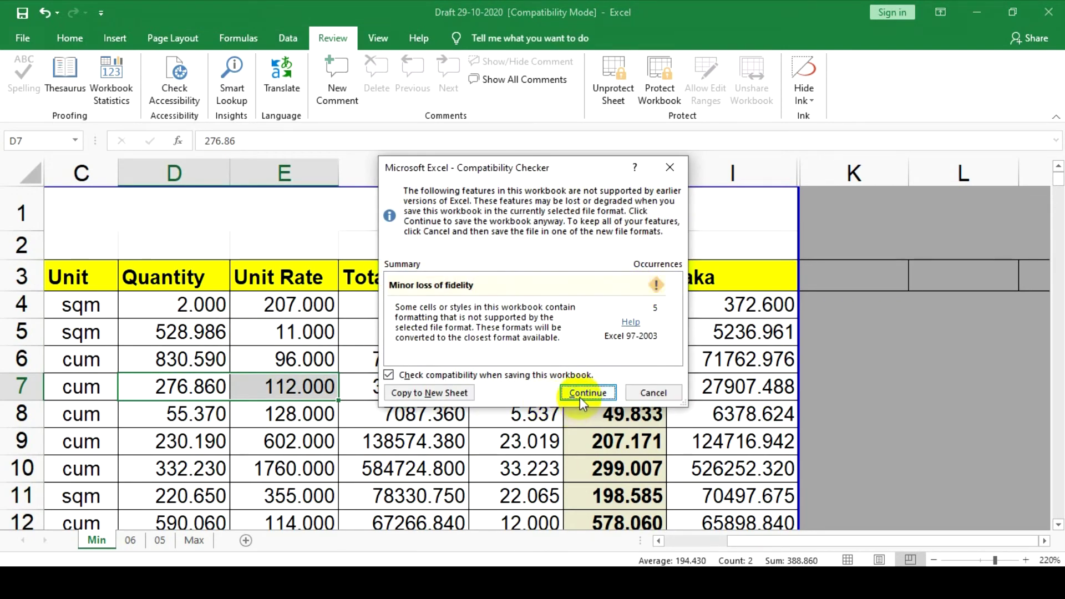
{"action": "left_click", "coordinate": [586, 392]}
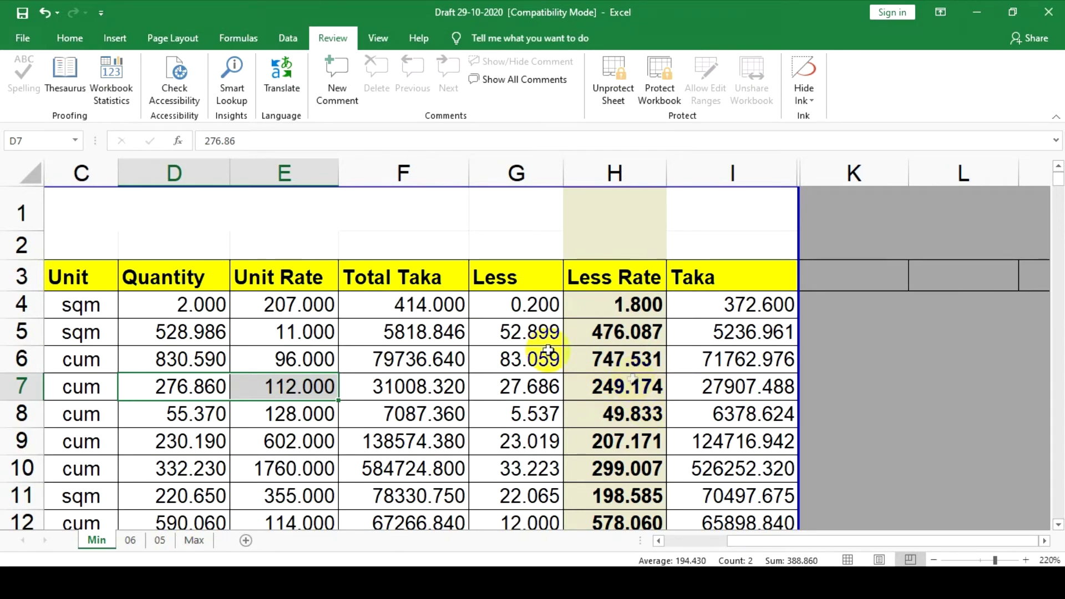
{"action": "left_click_drag", "start_coordinate": [511, 305], "coordinate": [772, 508]}
{"action": "left_click", "coordinate": [511, 340]}
{"action": "scroll", "coordinate": [528, 267], "scroll_direction": "up", "scroll_amount": 2}
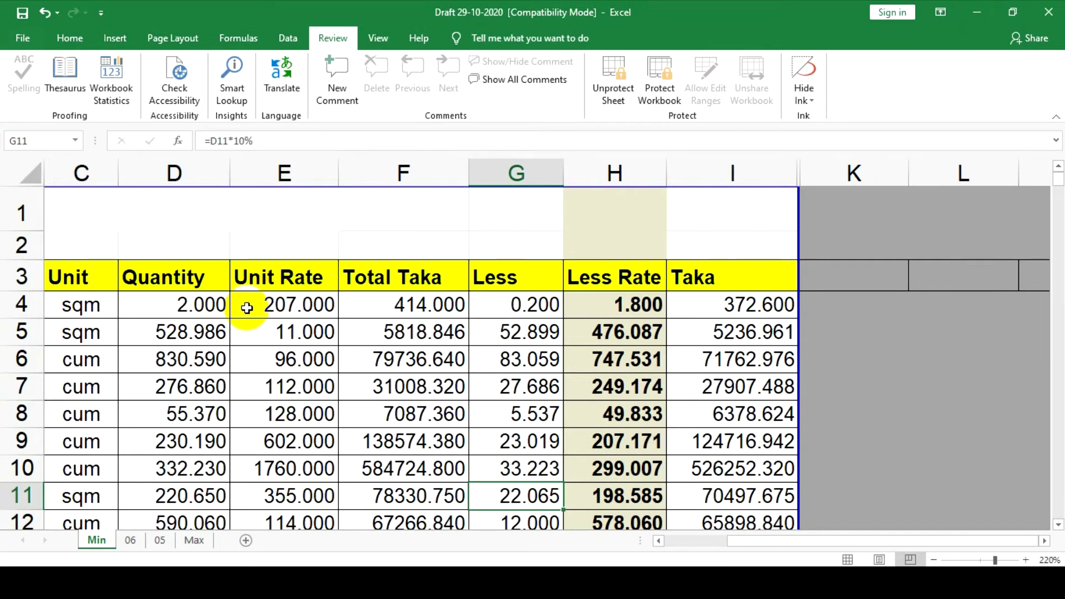
{"action": "left_click", "coordinate": [403, 387]}
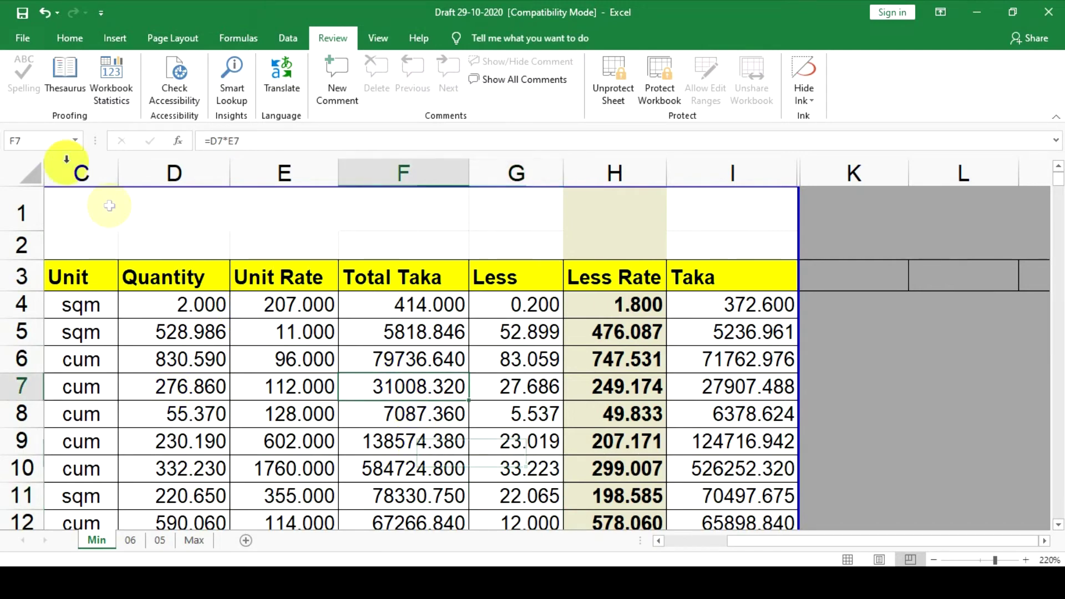
{"action": "left_click", "coordinate": [70, 40]}
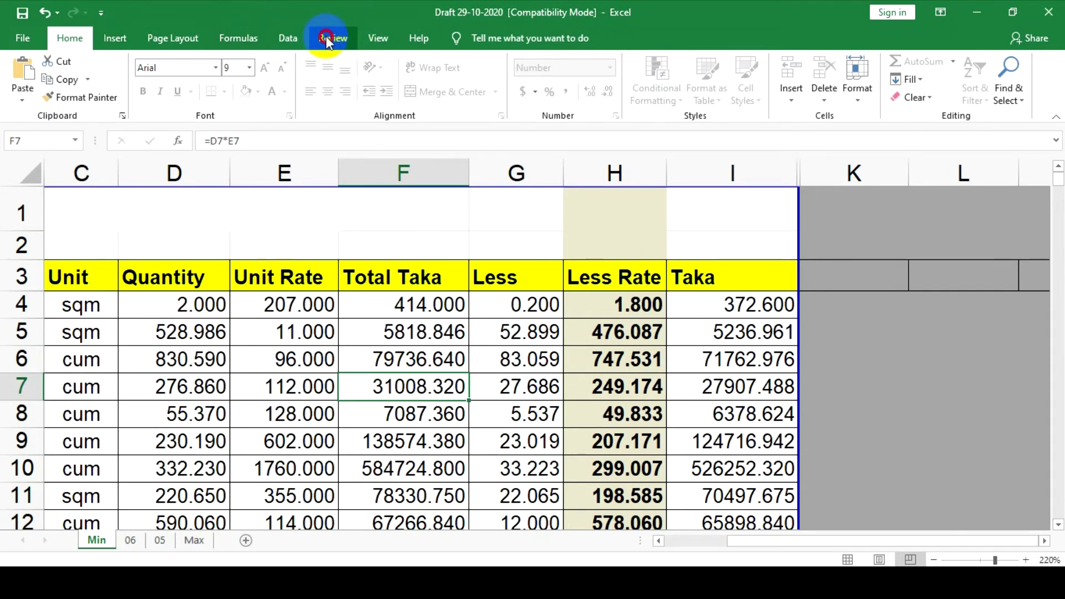
{"action": "left_click", "coordinate": [328, 39]}
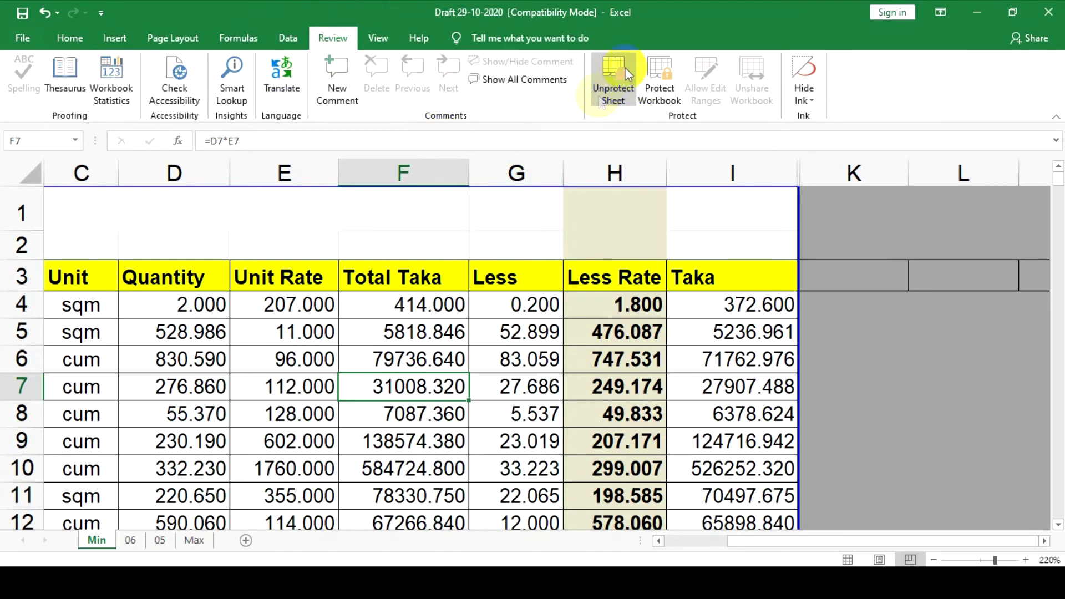
Unprotect the Min sheet by entering its password
{"action": "left_click", "coordinate": [615, 79]}
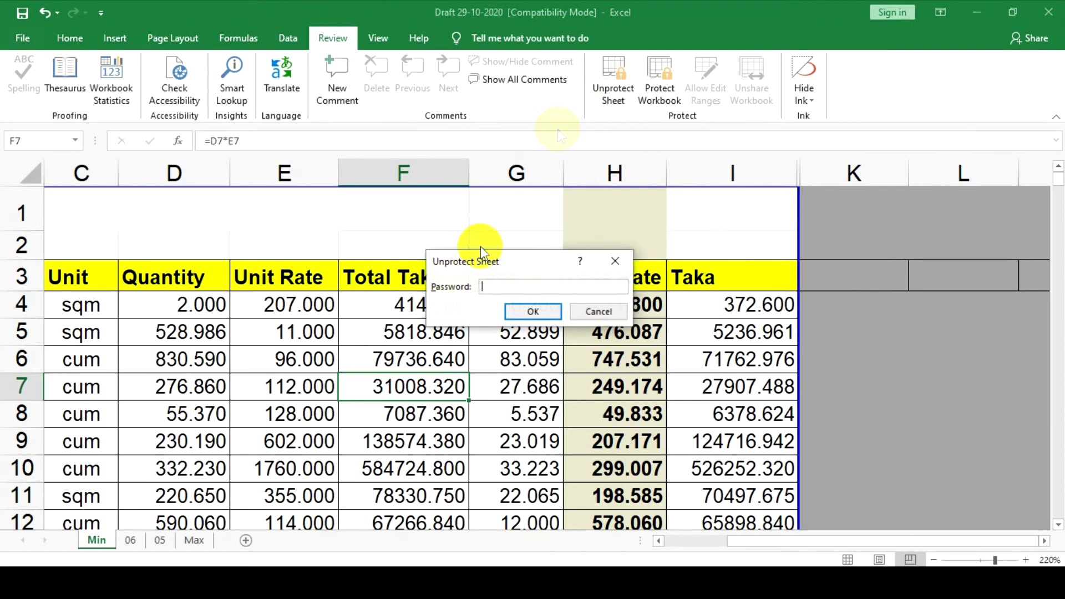
{"action": "left_click_drag", "start_coordinate": [480, 261], "coordinate": [454, 212]}
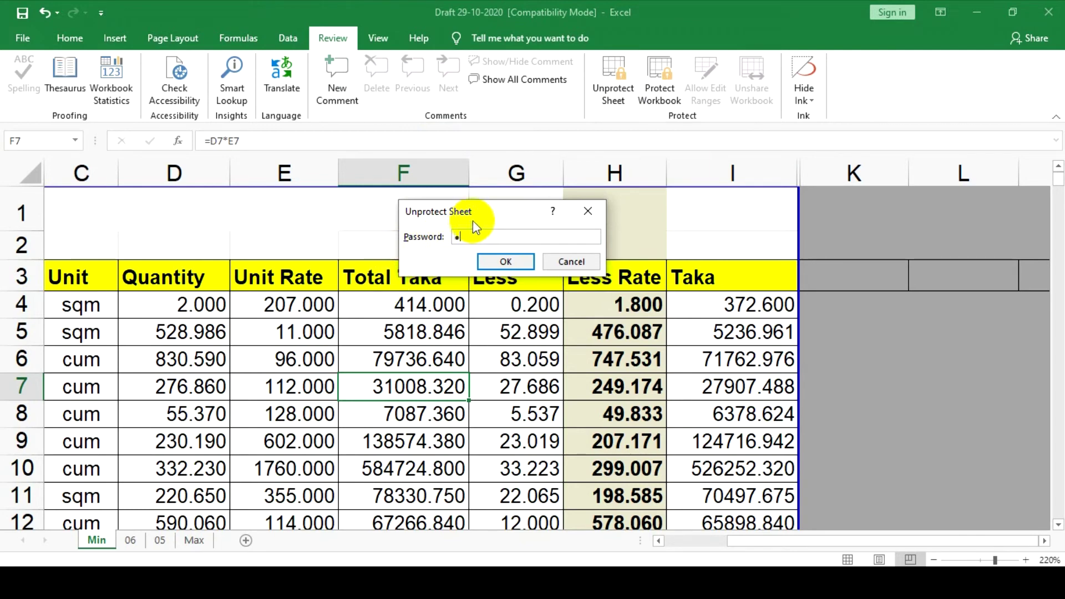
{"action": "type", "text": "3"}
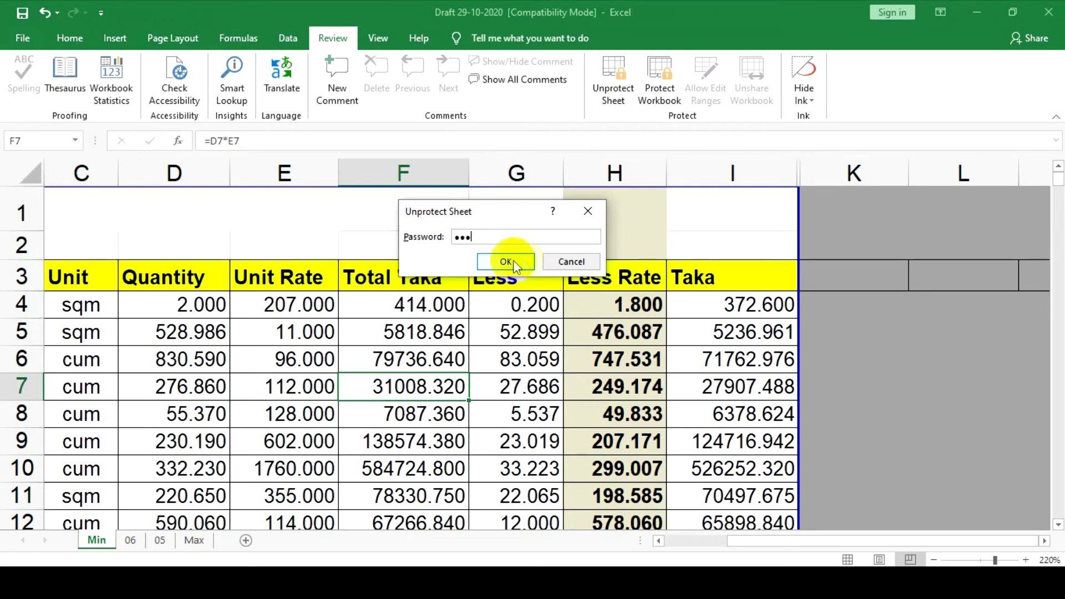
{"action": "left_click", "coordinate": [513, 261]}
{"action": "left_click", "coordinate": [369, 411]}
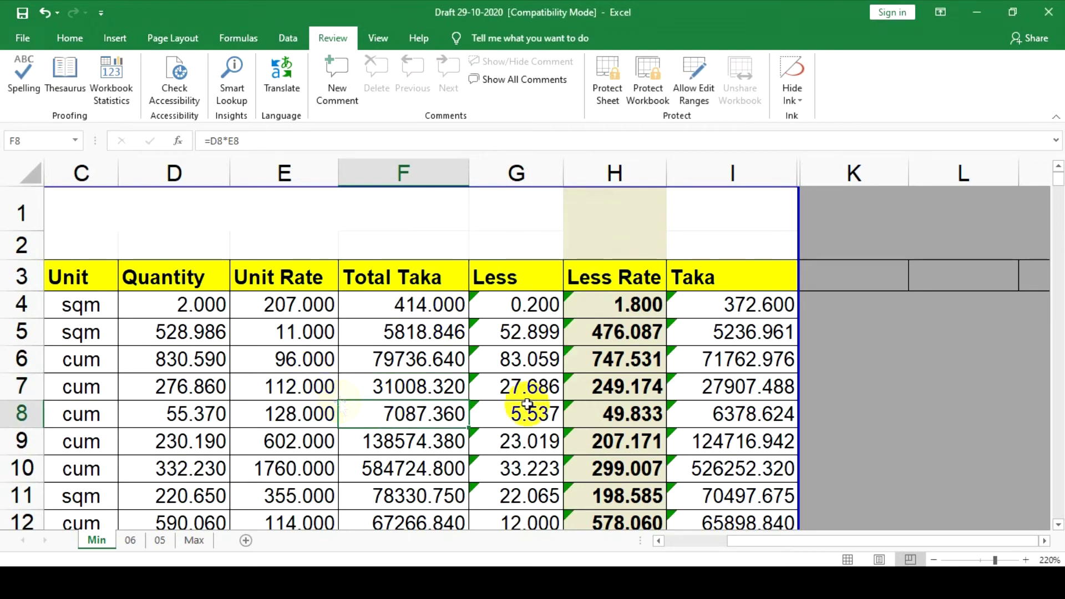
Change Unit Rates E5 to 12, E7 to 135, E8 to 243, E9 to 6, and I7 to 2525
{"action": "left_click", "coordinate": [277, 333]}
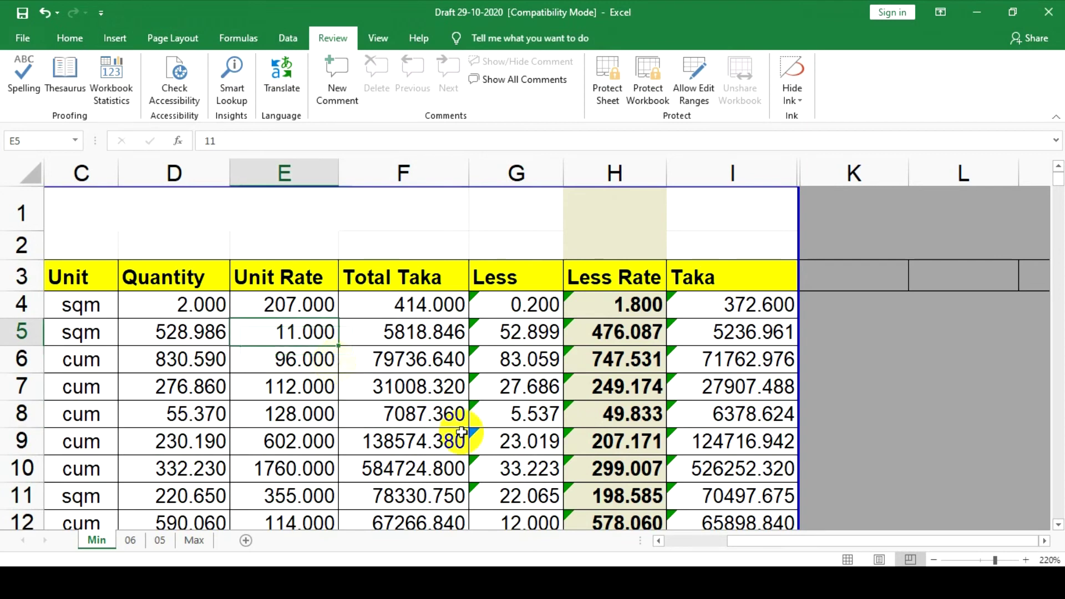
{"action": "type", "text": "12"}
{"action": "key", "text": "Return"}
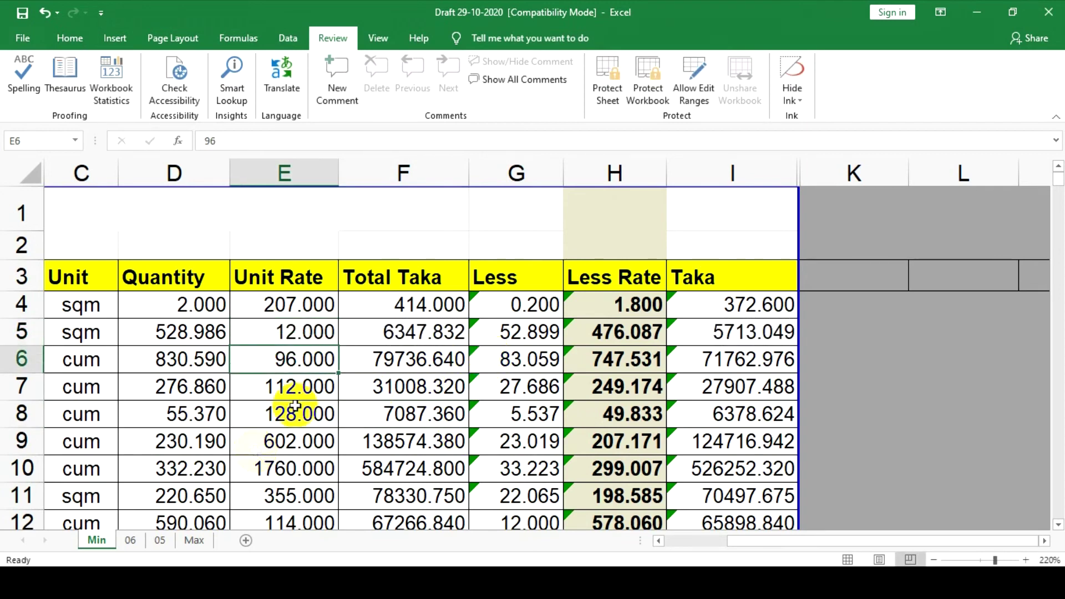
{"action": "left_click", "coordinate": [153, 329]}
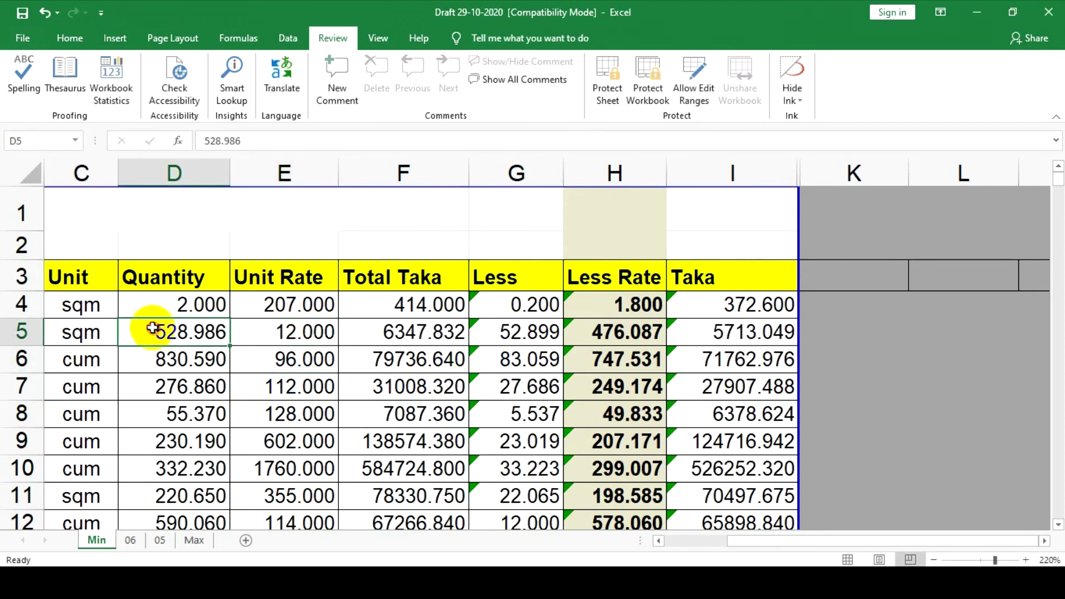
{"action": "left_click", "coordinate": [165, 361]}
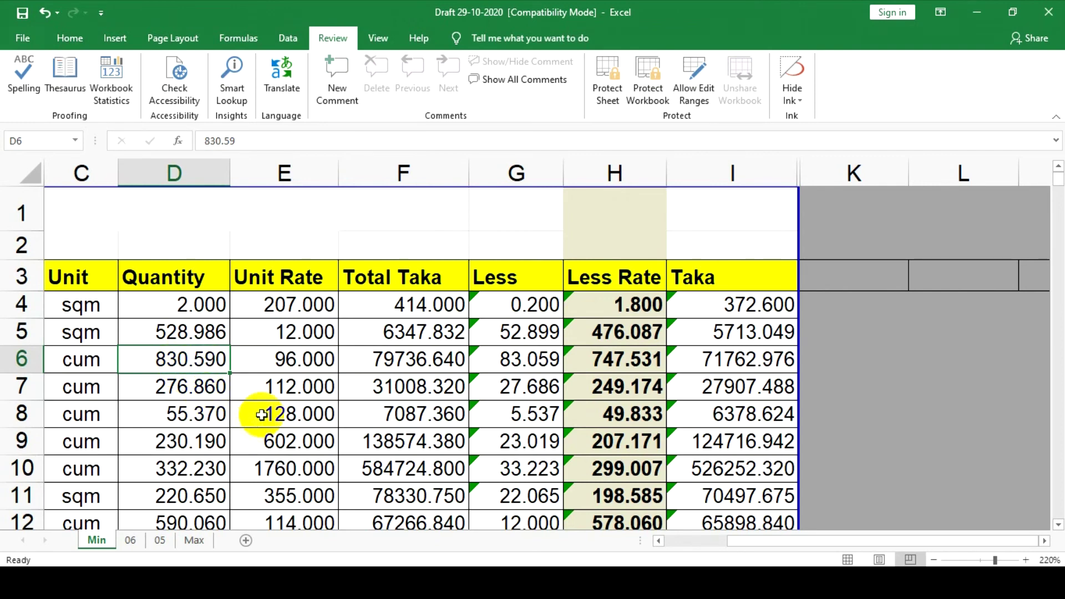
{"action": "left_click", "coordinate": [278, 385]}
{"action": "type", "text": "135"}
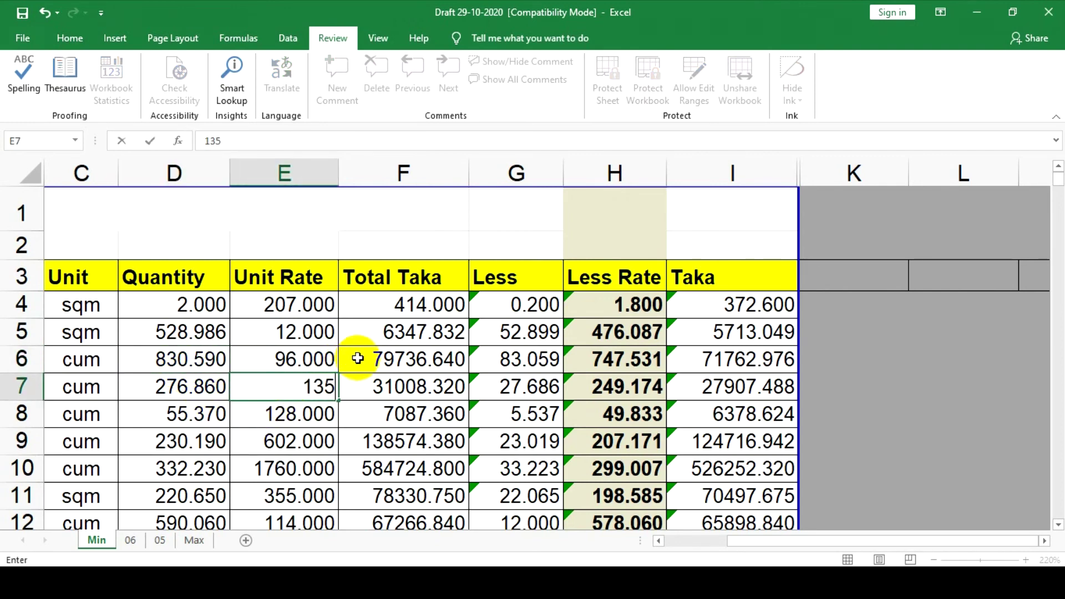
{"action": "key", "text": "Return"}
{"action": "type", "text": "243"}
{"action": "key", "text": "Return"}
{"action": "type", "text": "6"}
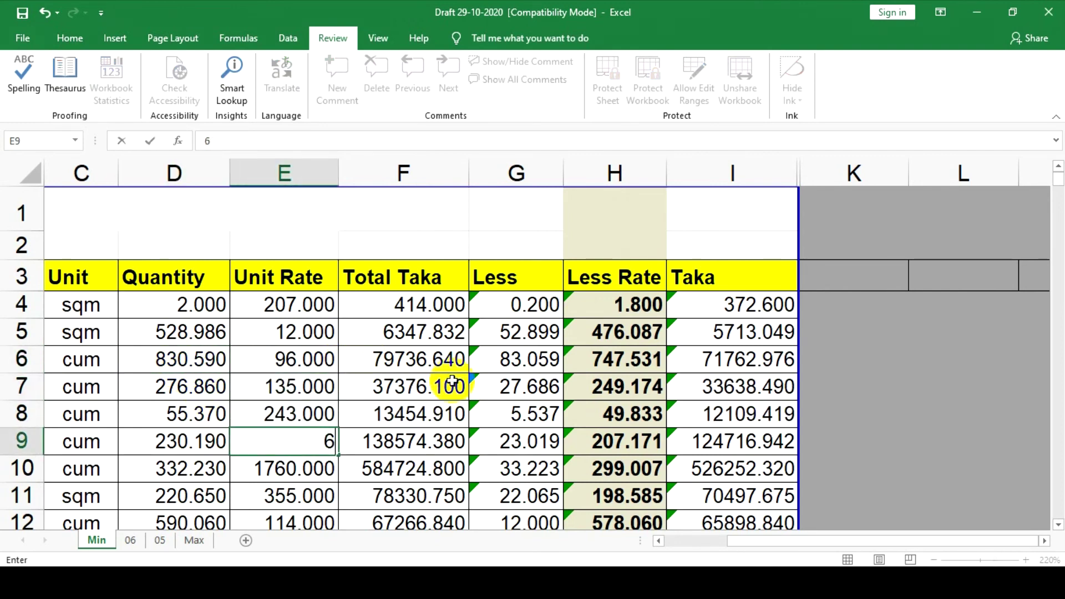
{"action": "left_click", "coordinate": [765, 386]}
{"action": "type", "text": "2525"}
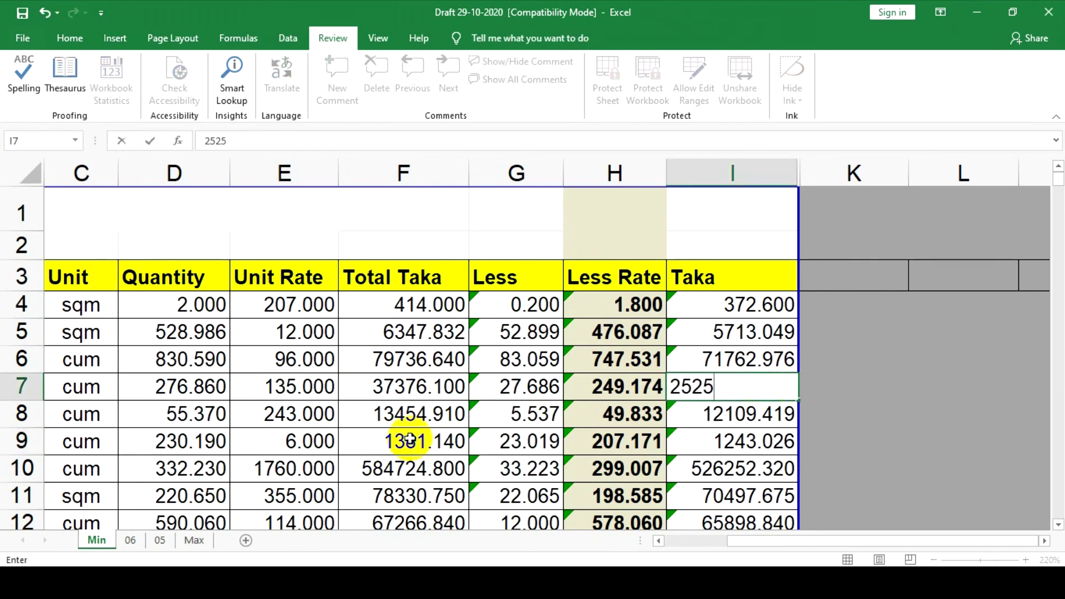
{"action": "left_click", "coordinate": [411, 364]}
Set Unit Rate E24 to 225 and Quantities D24 and D23 to 125
{"action": "scroll", "coordinate": [272, 364], "scroll_direction": "down", "scroll_amount": 6}
{"action": "left_click", "coordinate": [290, 339]}
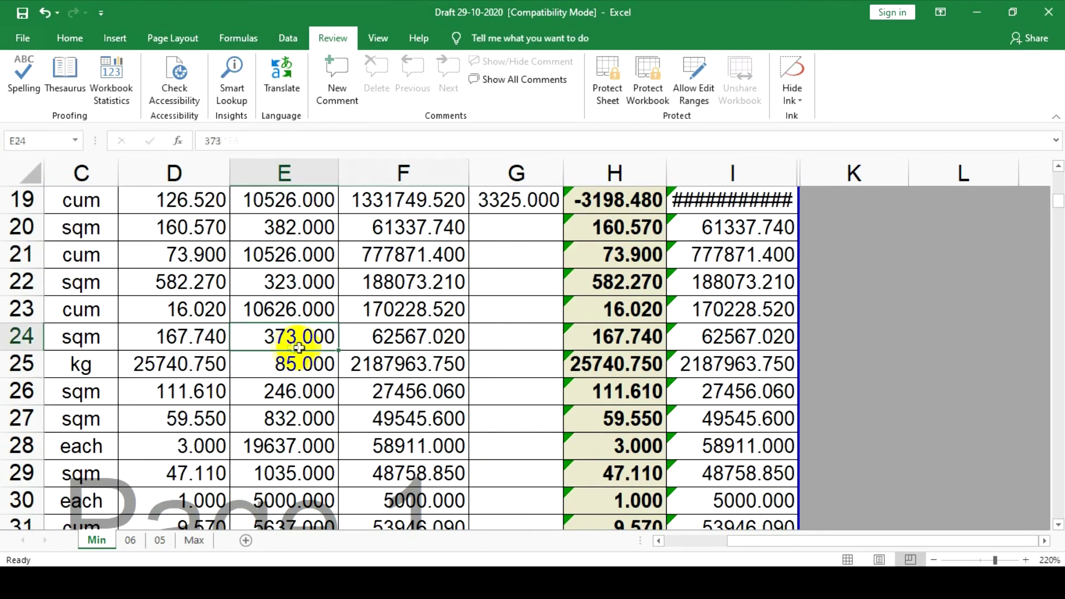
{"action": "type", "text": "225"}
{"action": "left_click", "coordinate": [308, 364]}
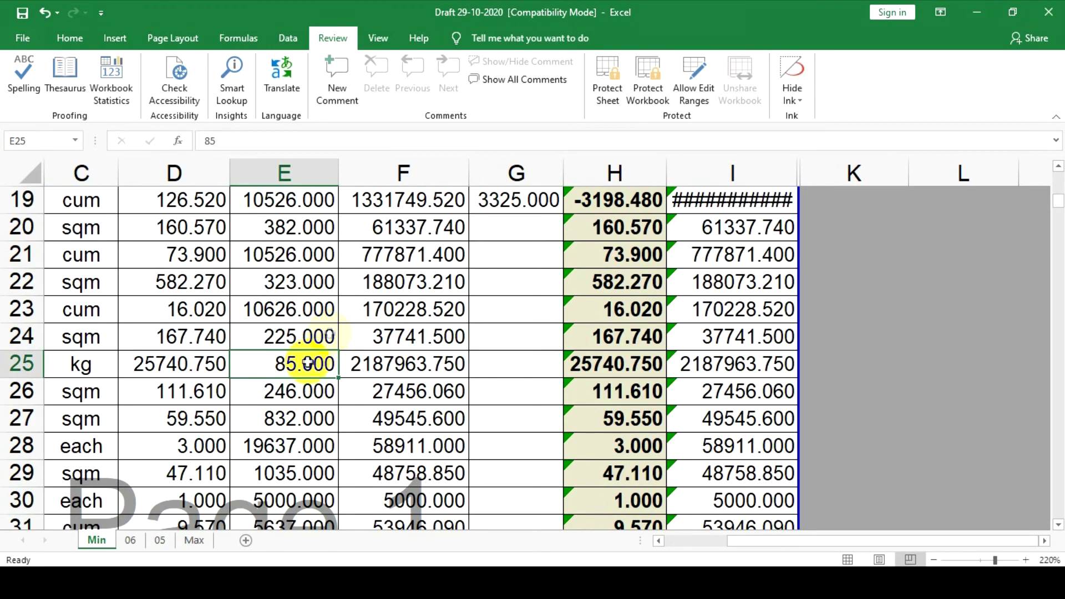
{"action": "left_click", "coordinate": [186, 330]}
{"action": "type", "text": "125"}
{"action": "key", "text": "Return"}
{"action": "left_click", "coordinate": [195, 309]}
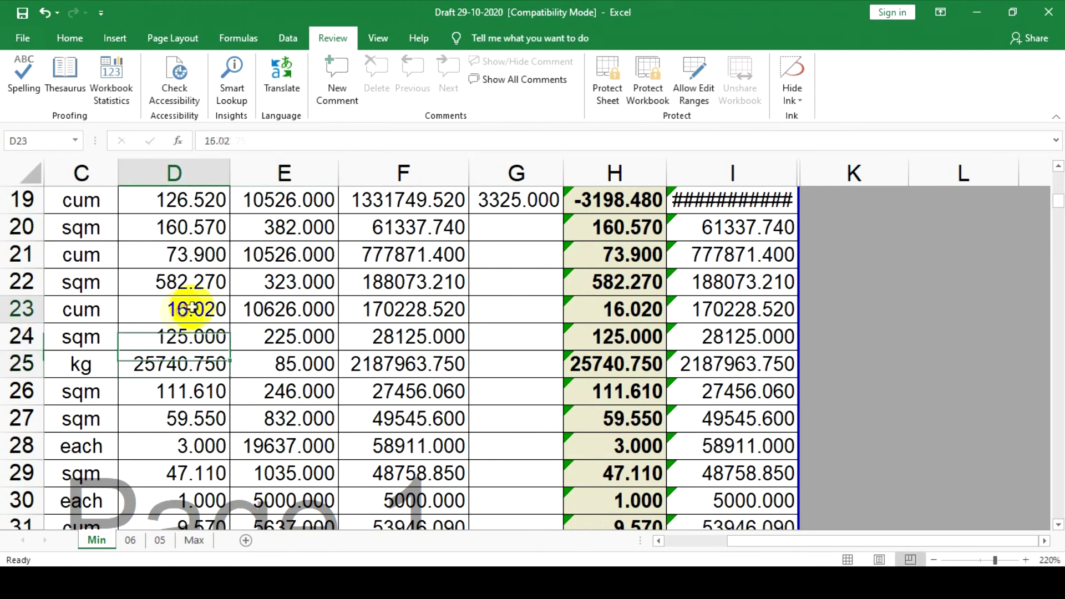
{"action": "type", "text": "125"}
{"action": "key", "text": "Return"}
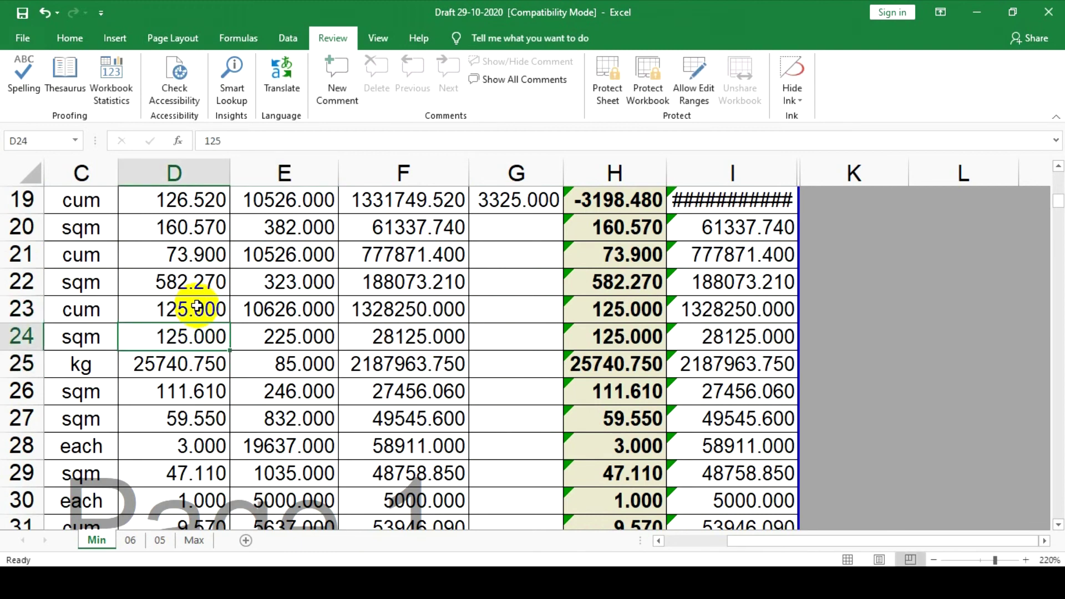